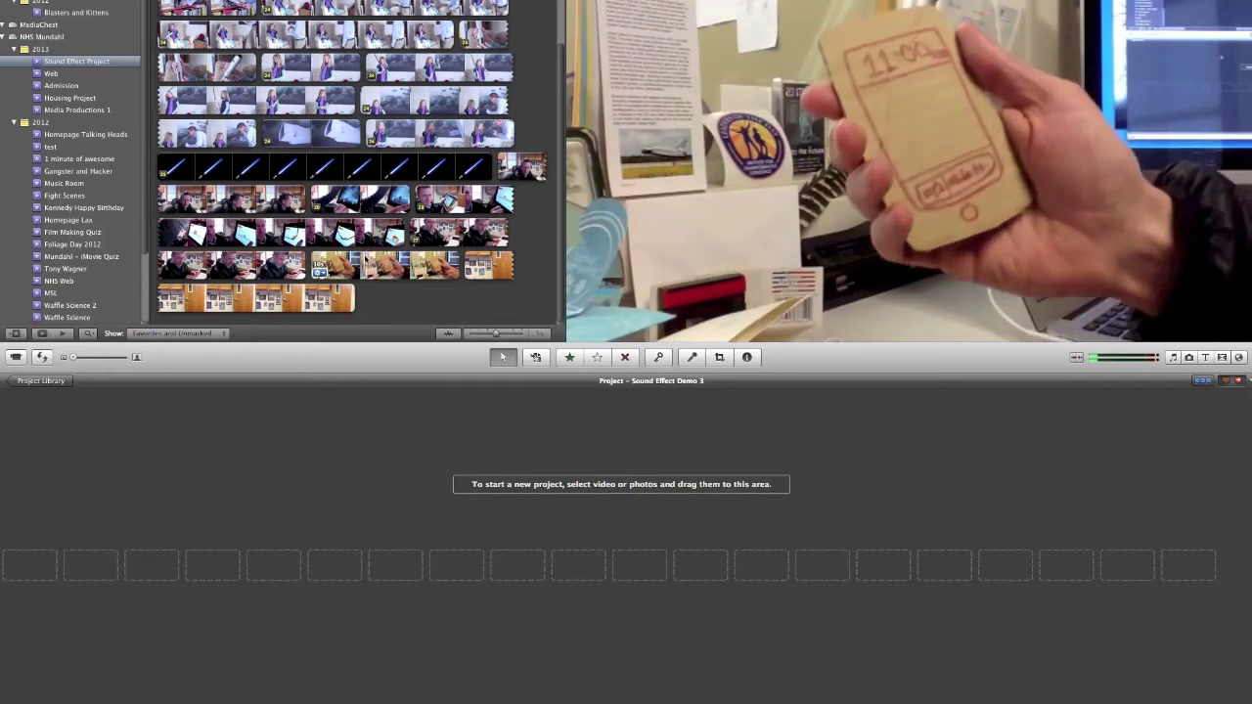
# - Add a range of the cardboard-phone footage to the empty project as its first clip
pyautogui.click(366, 262)
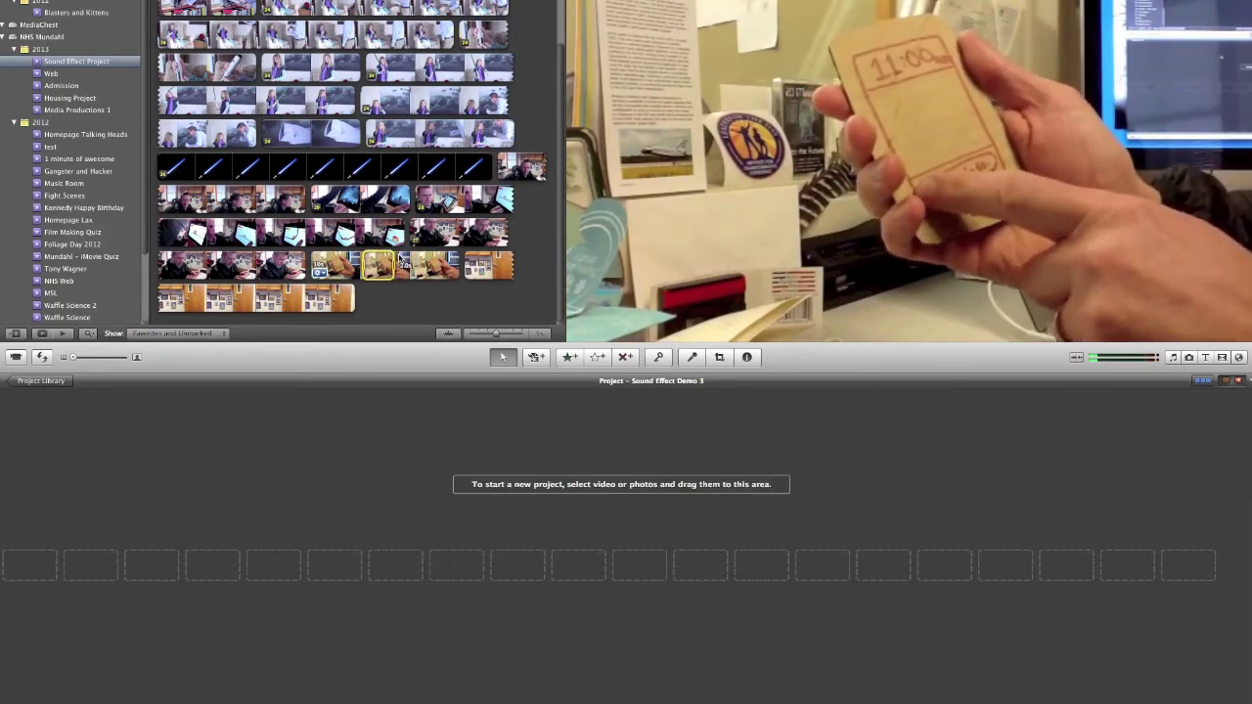
pyautogui.moveTo(400, 260); pyautogui.dragTo(423, 259)
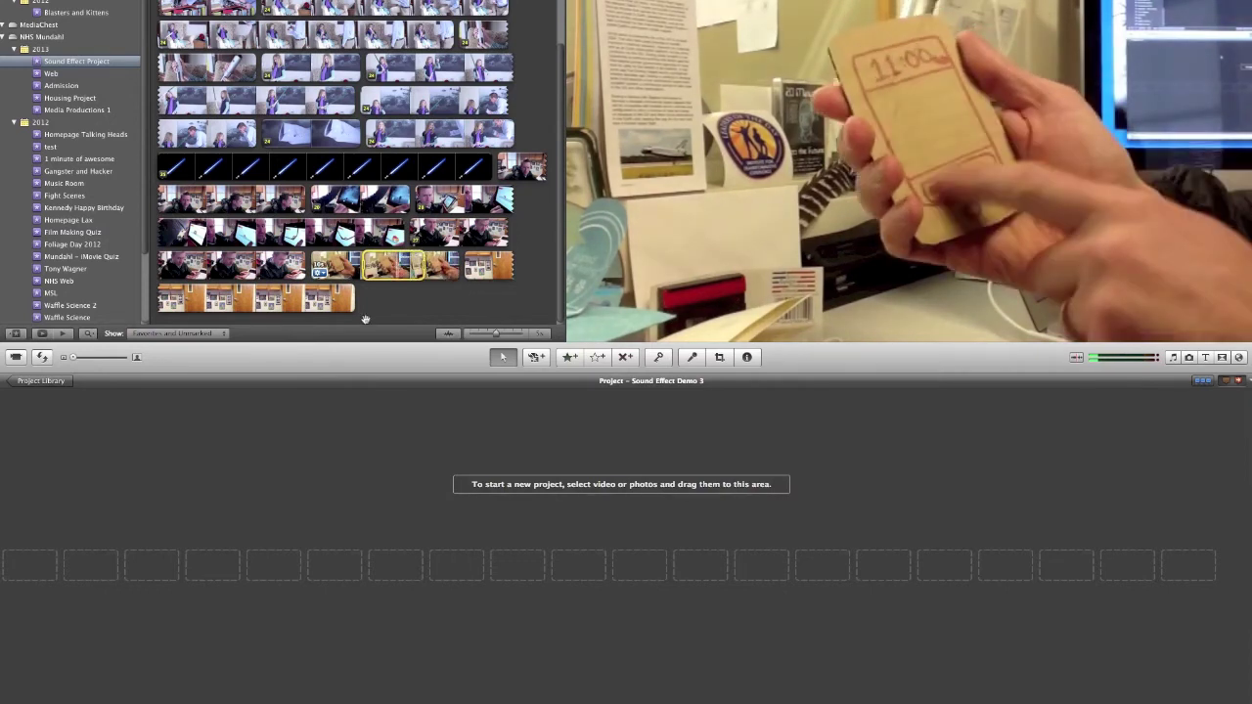
pyautogui.moveTo(365, 319); pyautogui.dragTo(95, 555)
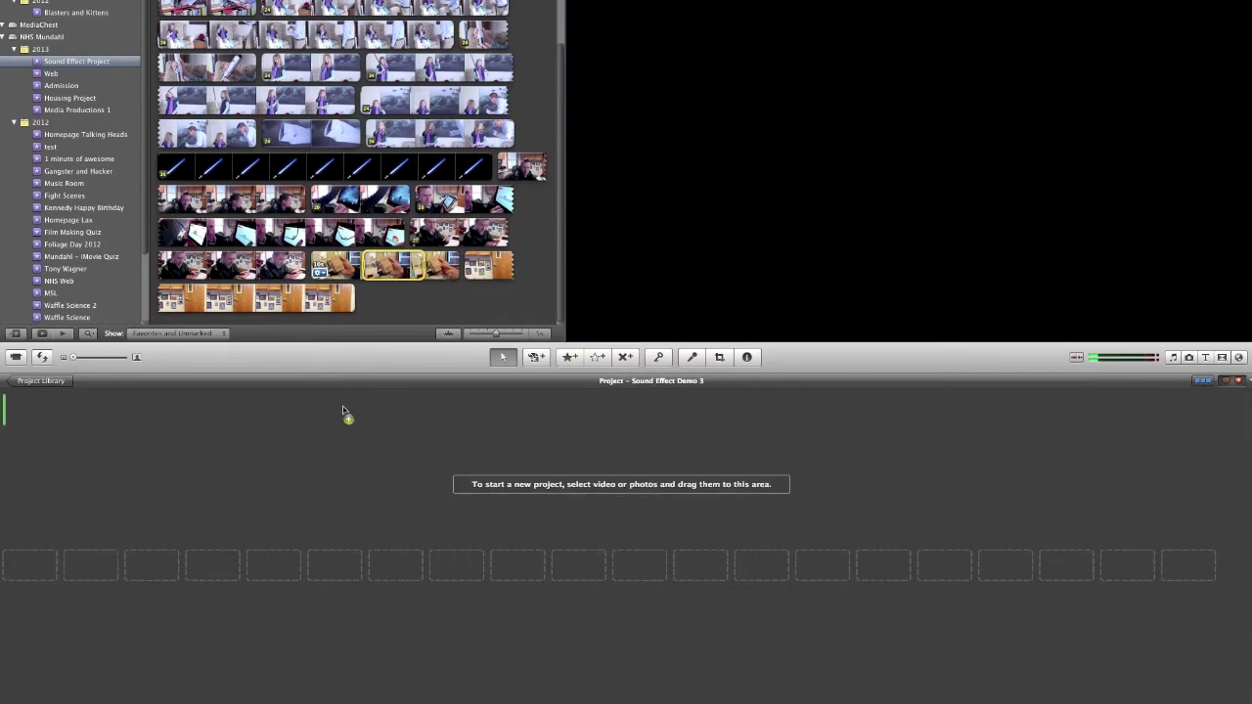
pyautogui.moveTo(342, 411); pyautogui.dragTo(344, 416)
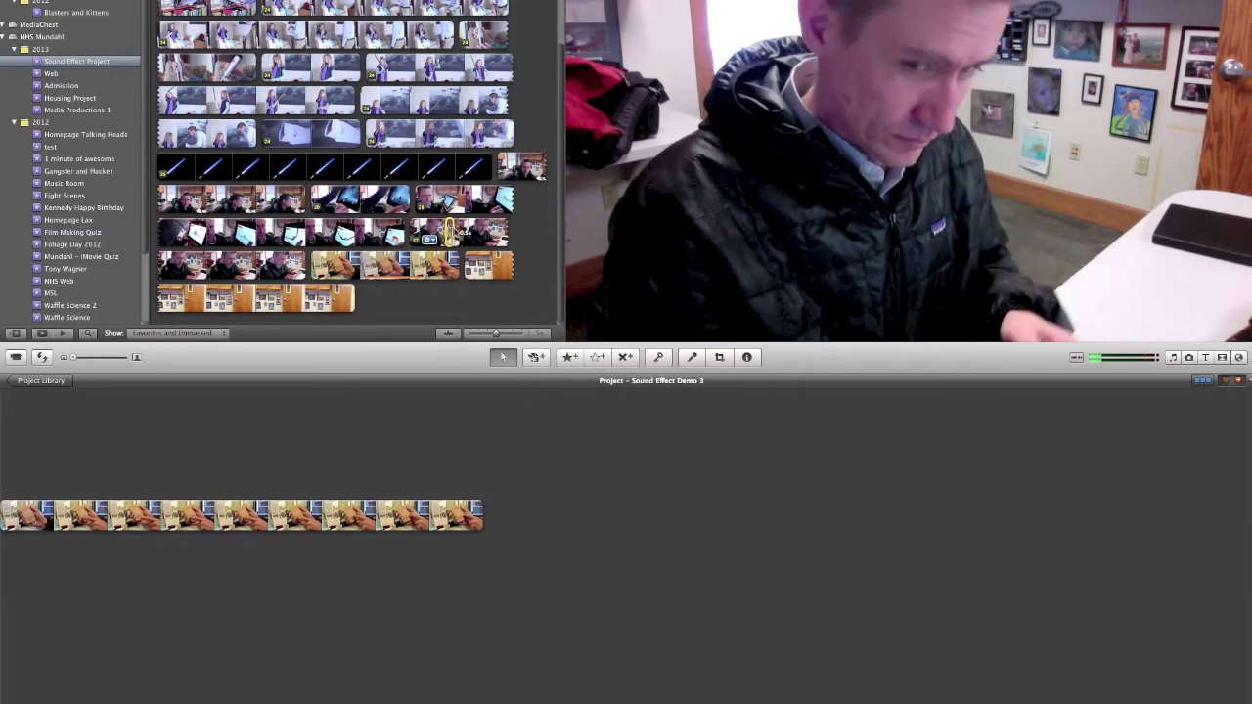
# - Select a 3.5-second range of the man-with-phone footage and drag it after the first clip
pyautogui.click(453, 233)
pyautogui.moveTo(465, 231); pyautogui.dragTo(498, 231)
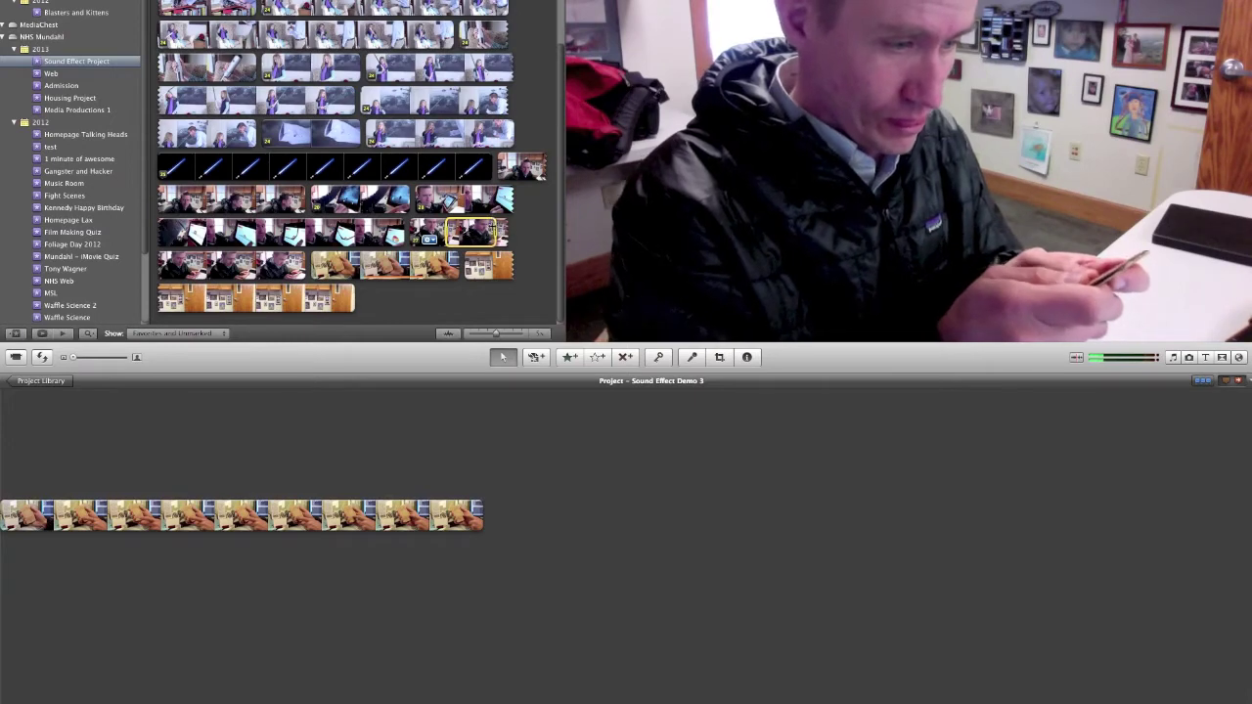
pyautogui.moveTo(494, 231); pyautogui.dragTo(462, 232)
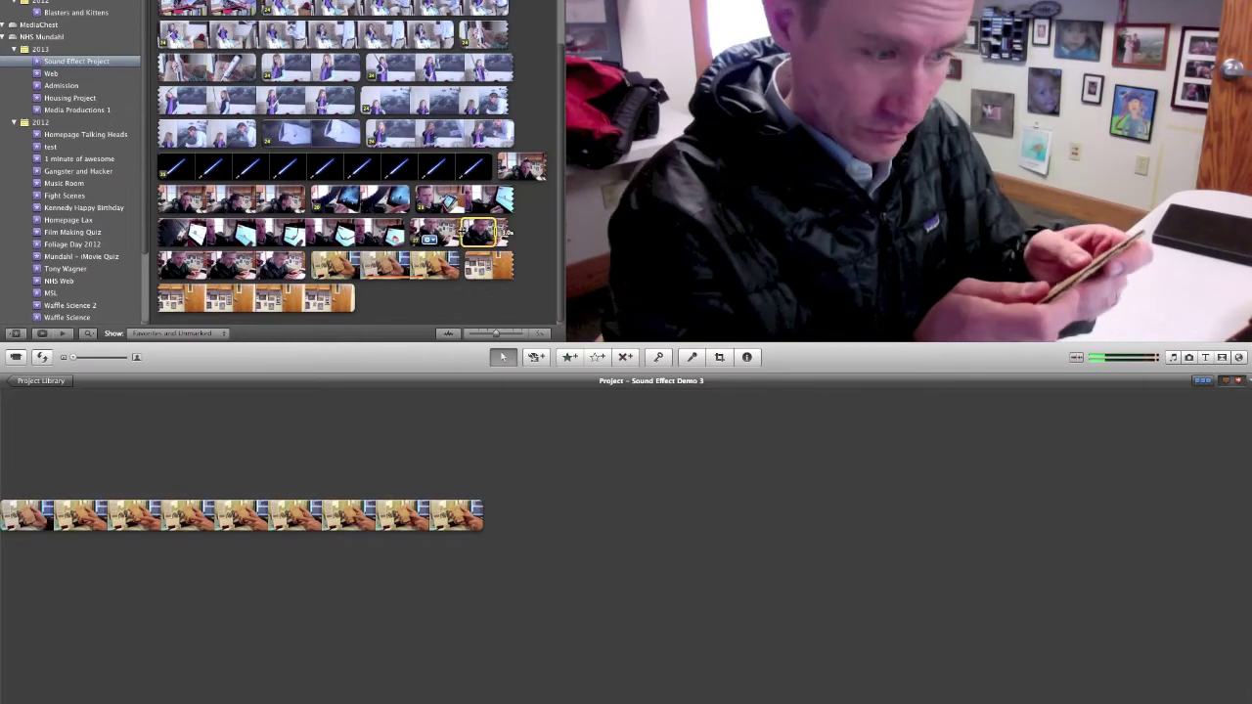
pyautogui.moveTo(497, 232); pyautogui.dragTo(520, 522)
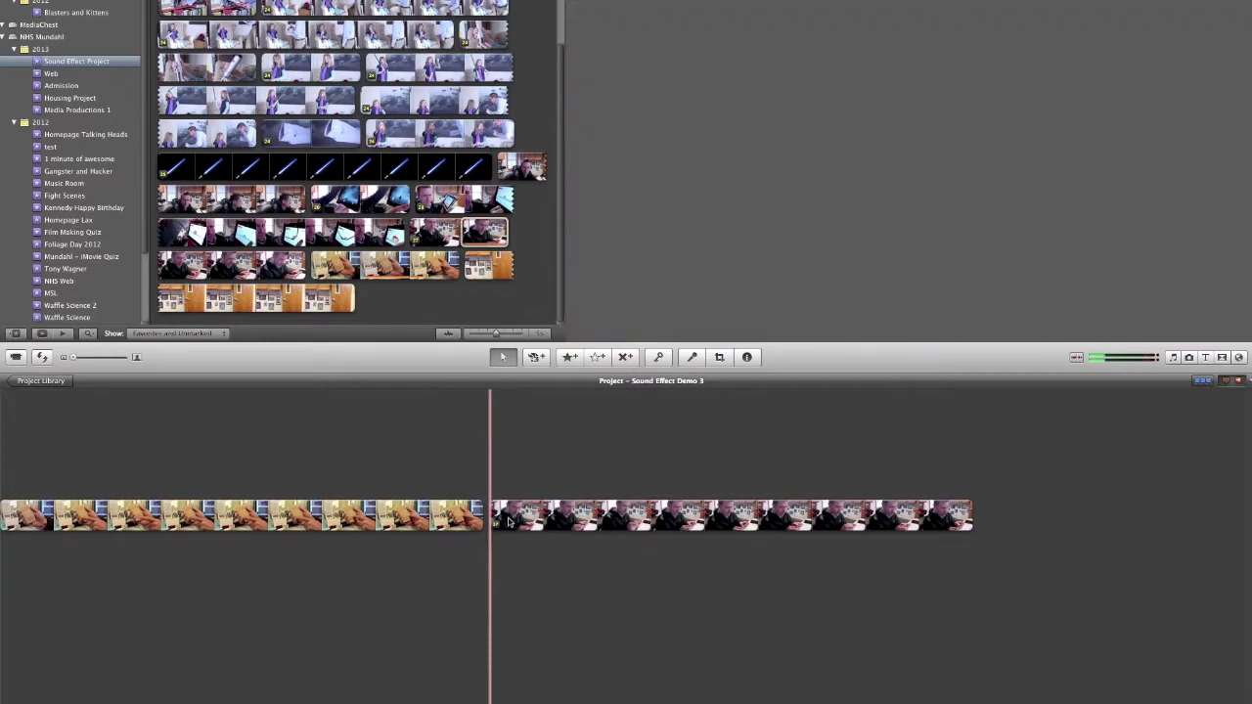
# - Place the man-with-phone range after the first clip and set its volume to 0%
pyautogui.click(509, 524)
pyautogui.click(507, 524)
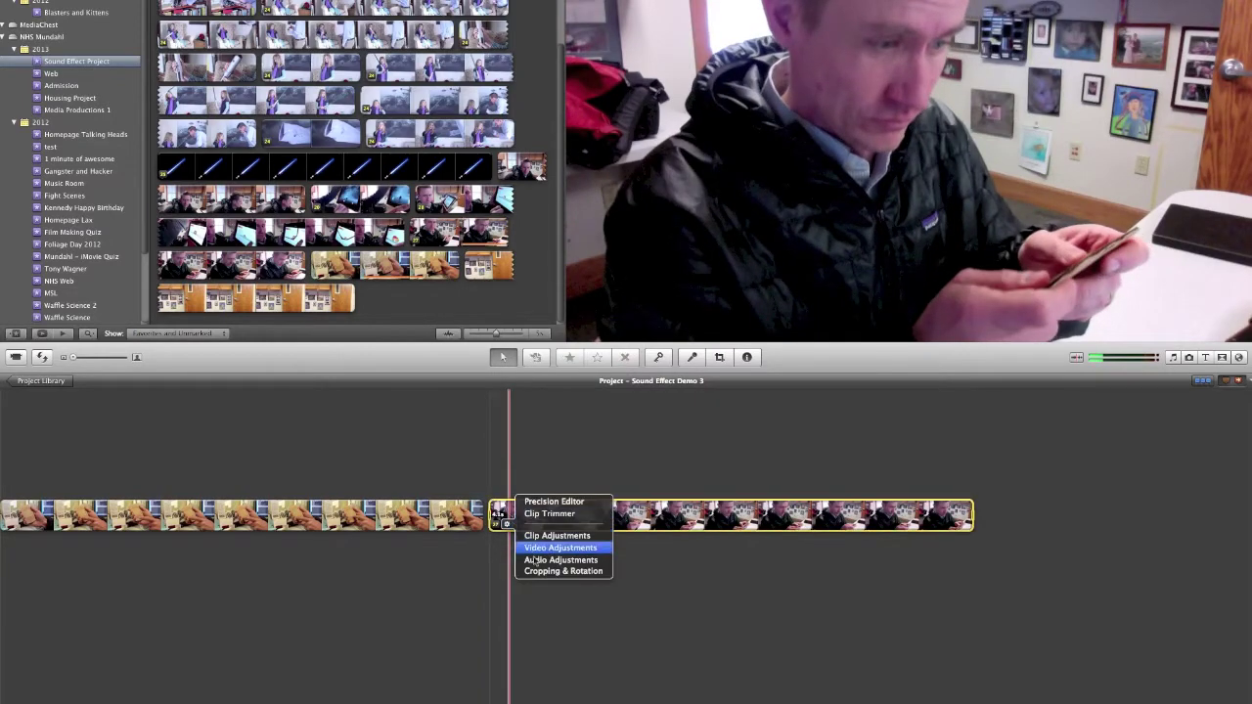
pyautogui.click(533, 560)
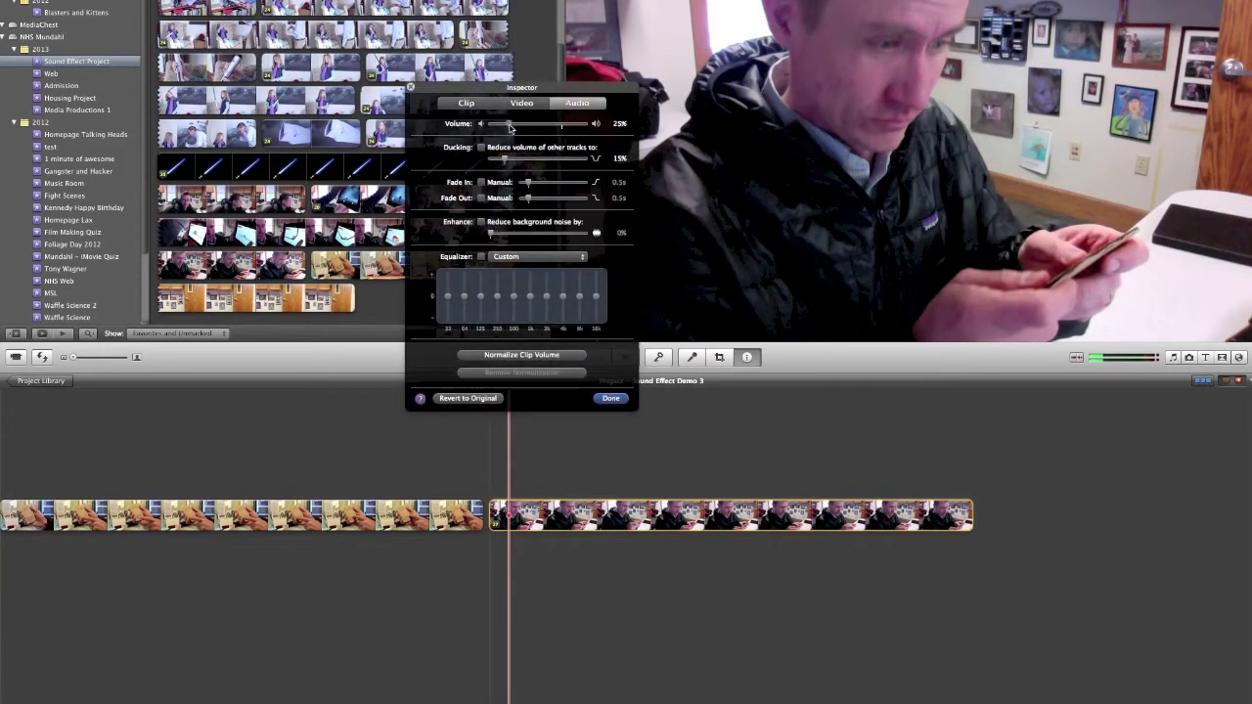
pyautogui.click(609, 399)
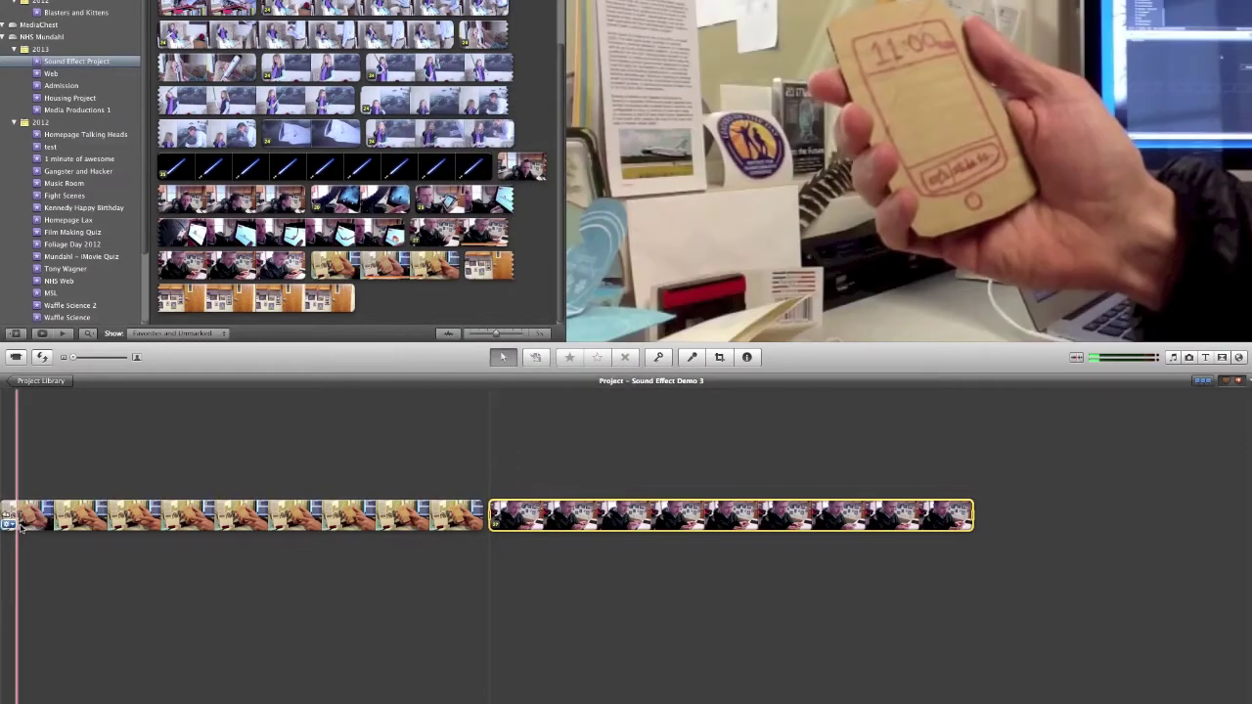
# - Set the first cardboard-phone clip's volume to 0% as well
pyautogui.click(8, 524)
pyautogui.click(42, 561)
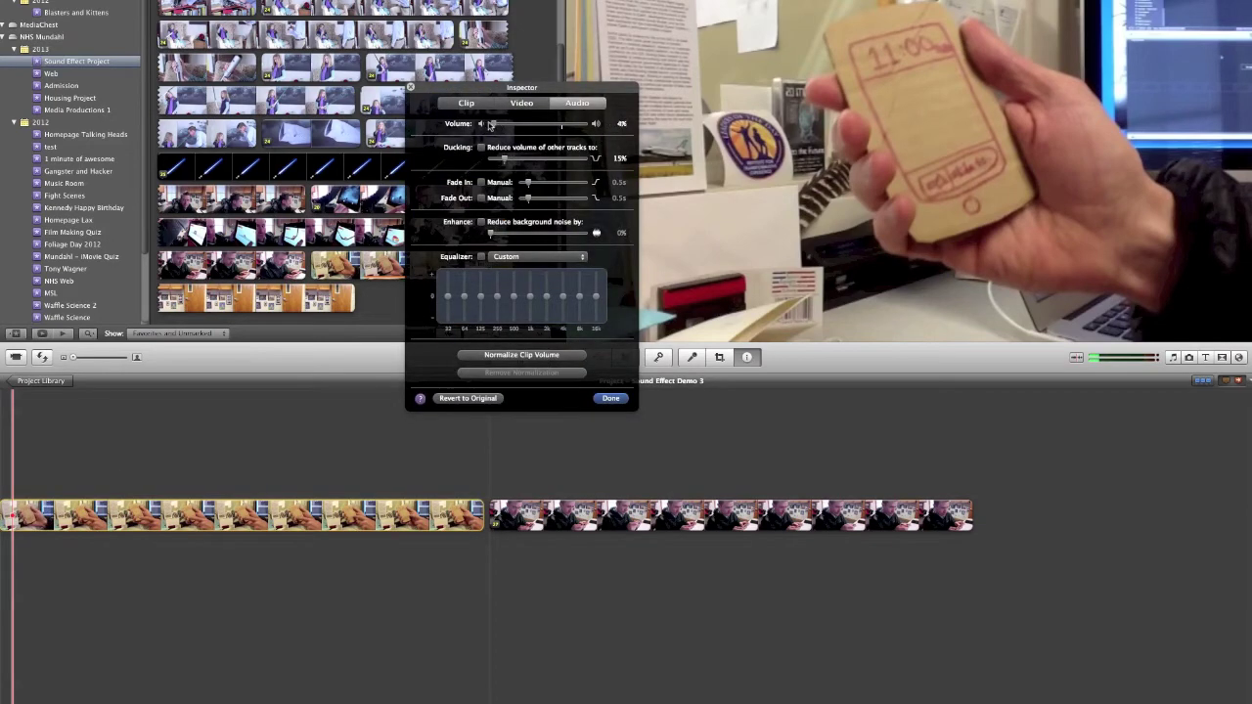
pyautogui.click(610, 398)
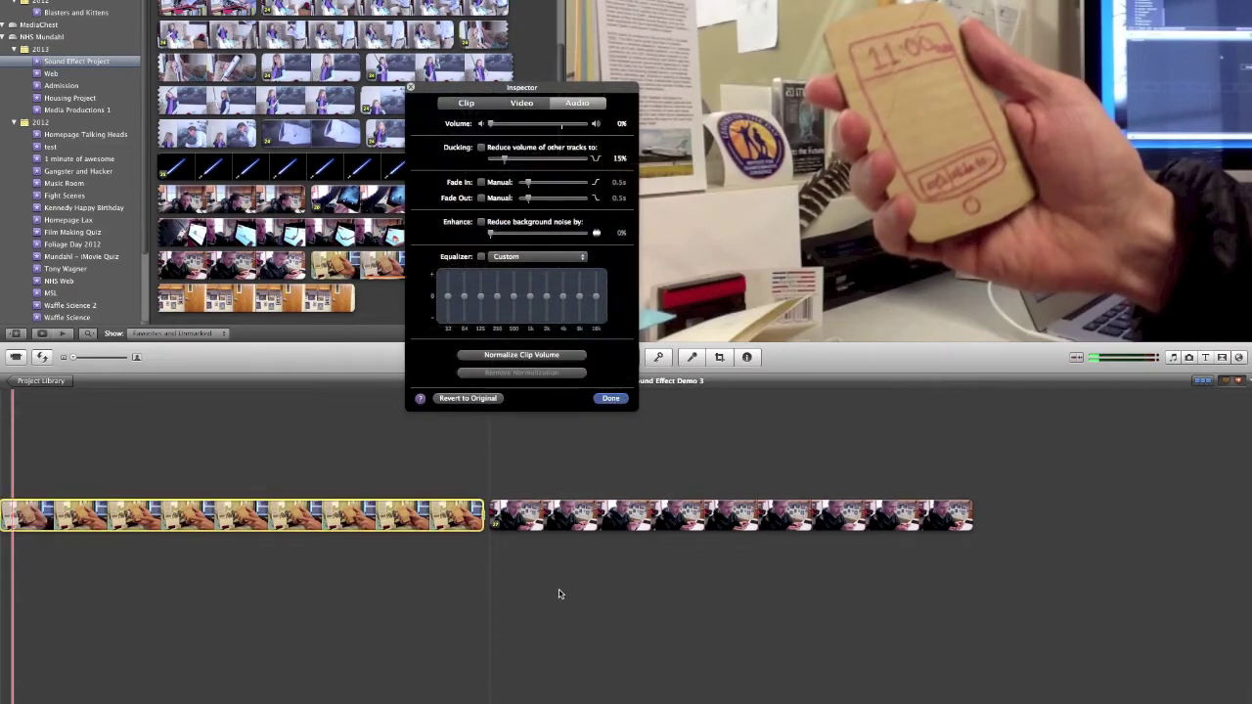
pyautogui.click(497, 562)
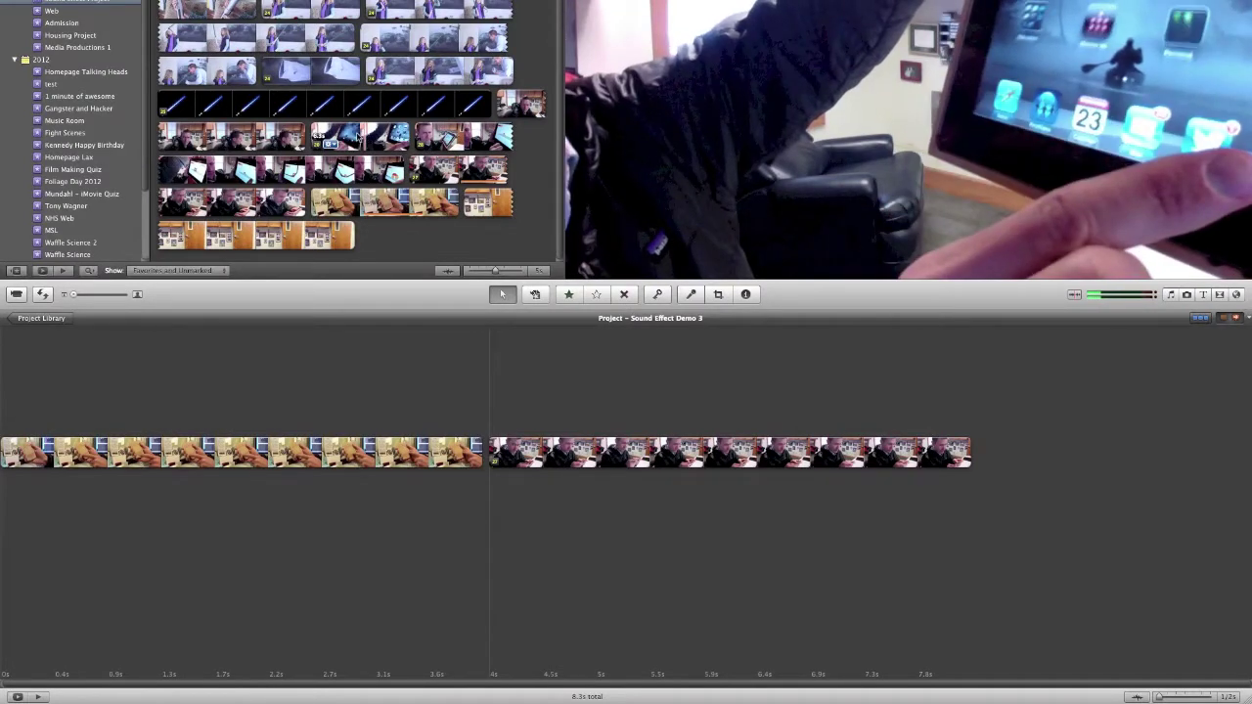
# - Add a range of the iPad unlock footage to the end of the project
pyautogui.click(352, 137)
pyautogui.moveTo(345, 137); pyautogui.dragTo(920, 430)
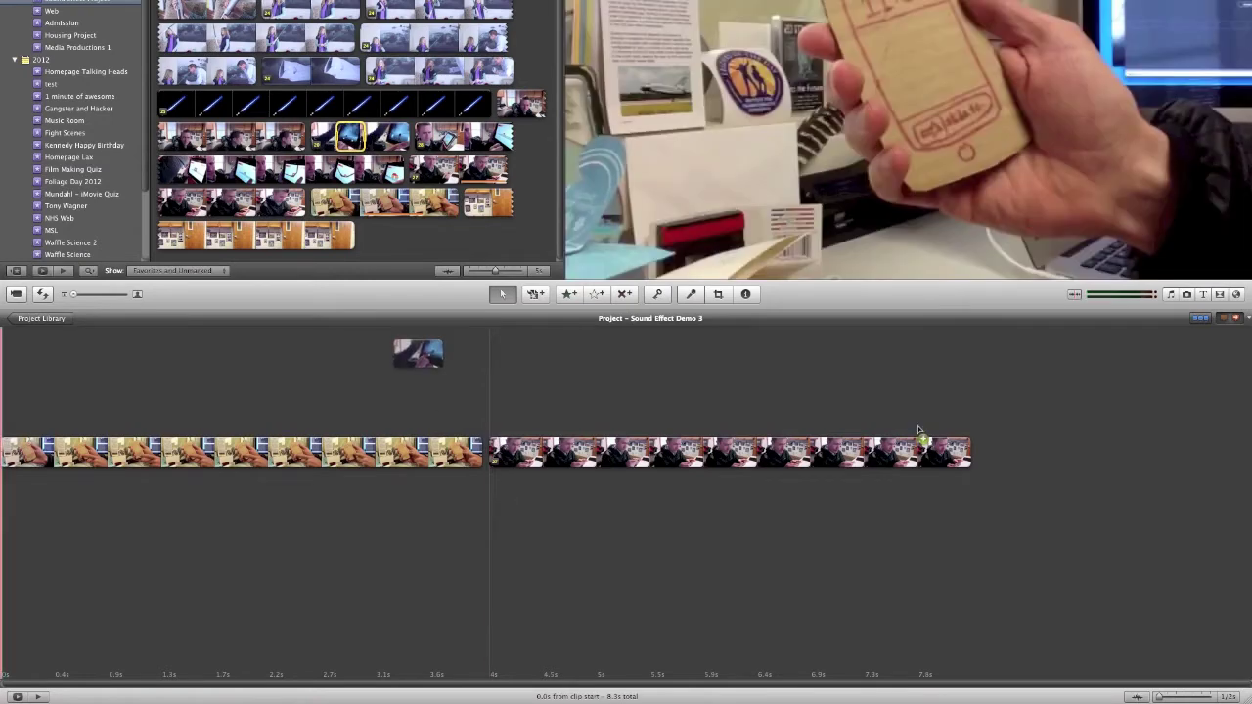
pyautogui.moveTo(1008, 444); pyautogui.dragTo(1008, 451)
# - Detach the iPad clip's audio, move it under the second clip, and delete the iPad video
pyautogui.rightClick(1007, 452)
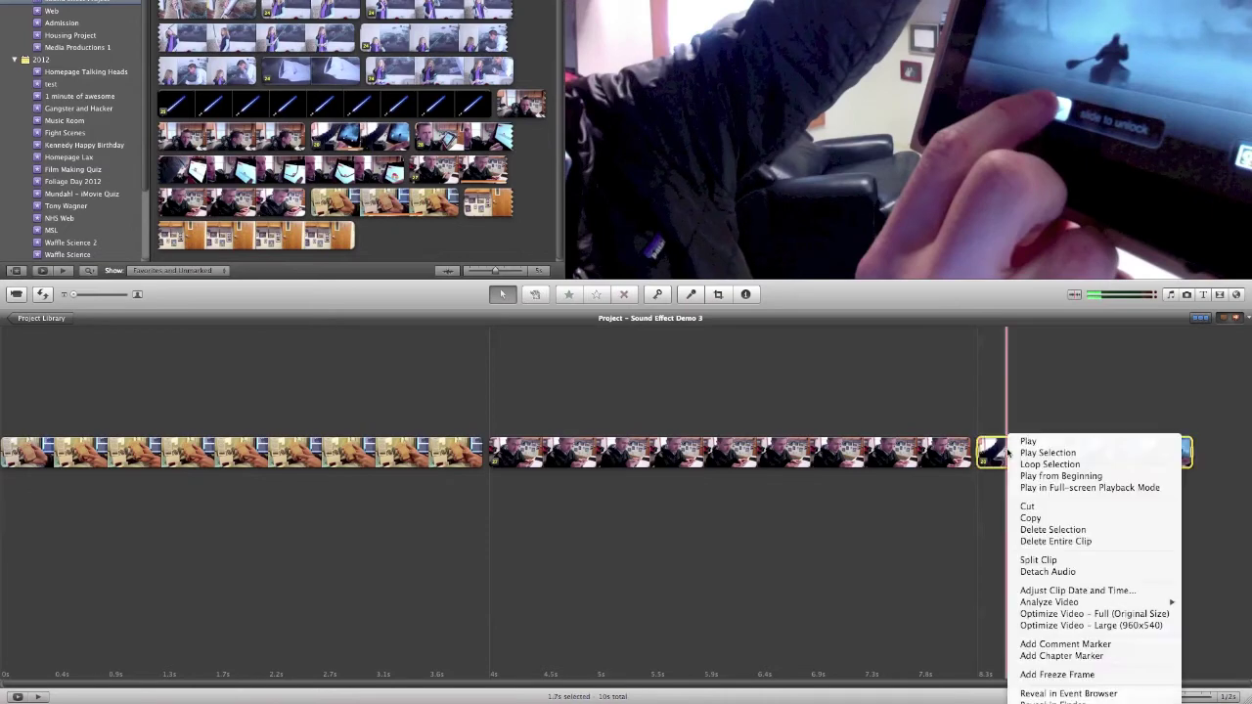
pyautogui.click(1047, 572)
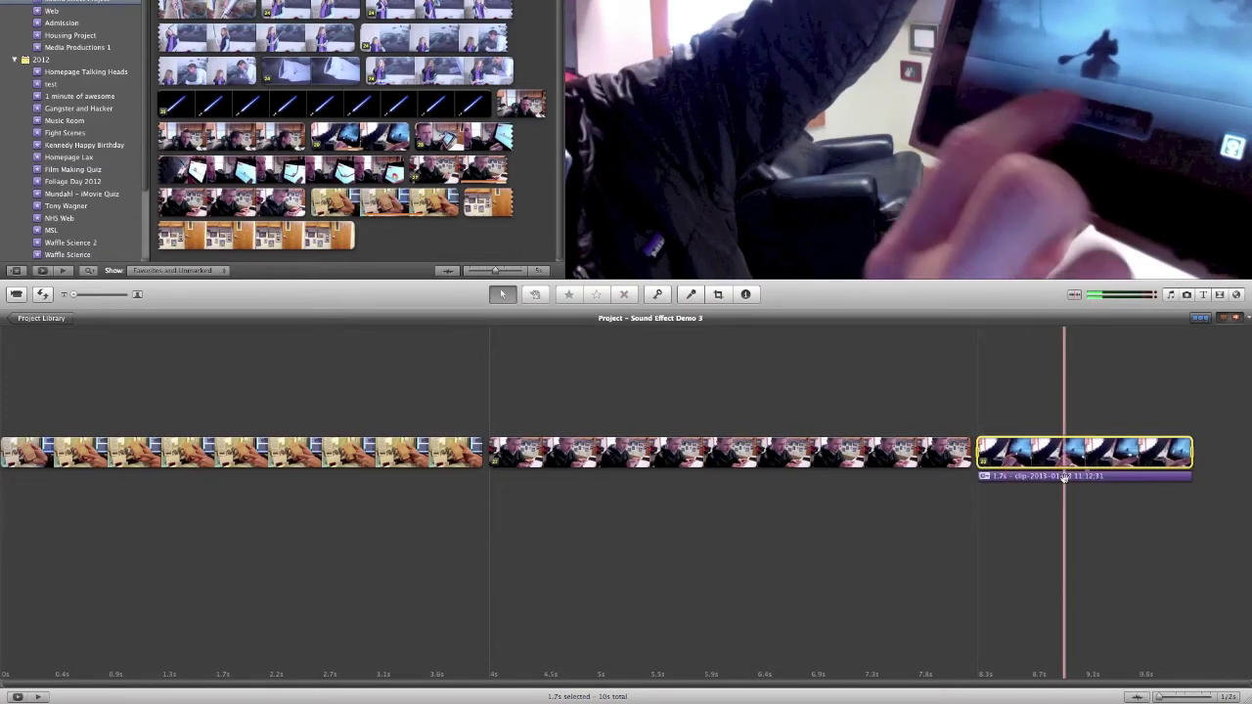
pyautogui.moveTo(806, 481); pyautogui.dragTo(804, 479)
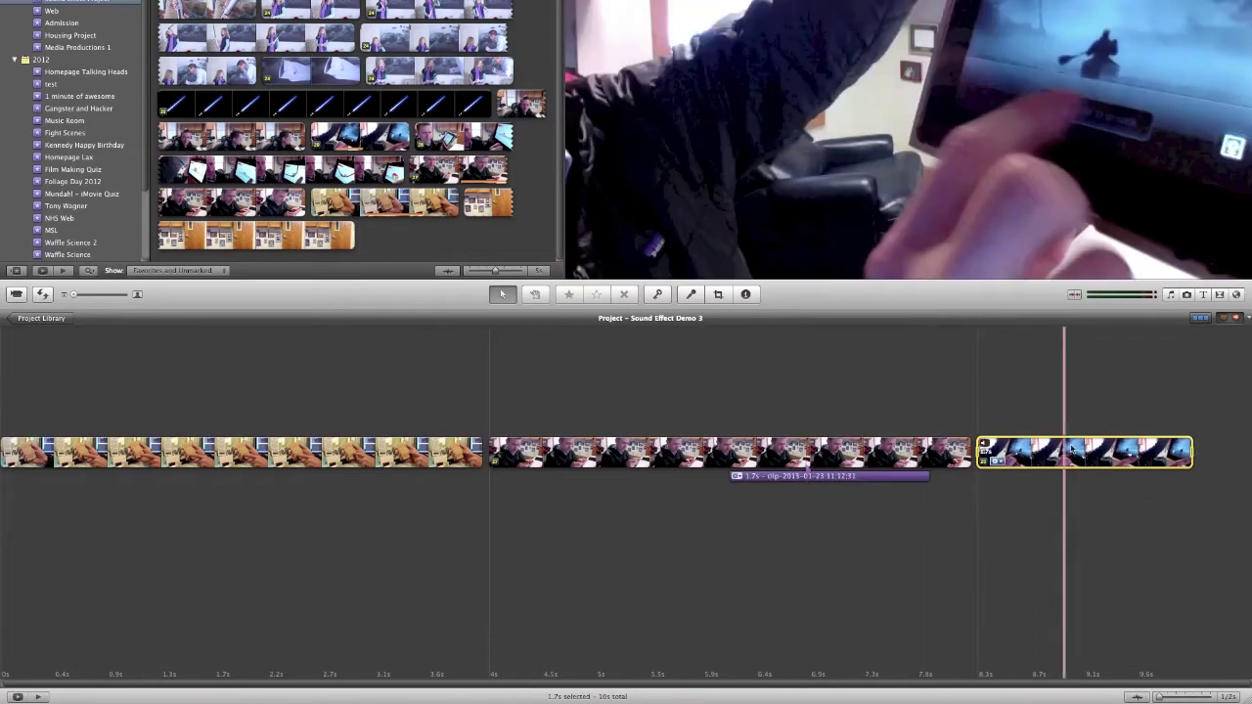
pyautogui.press('Delete')
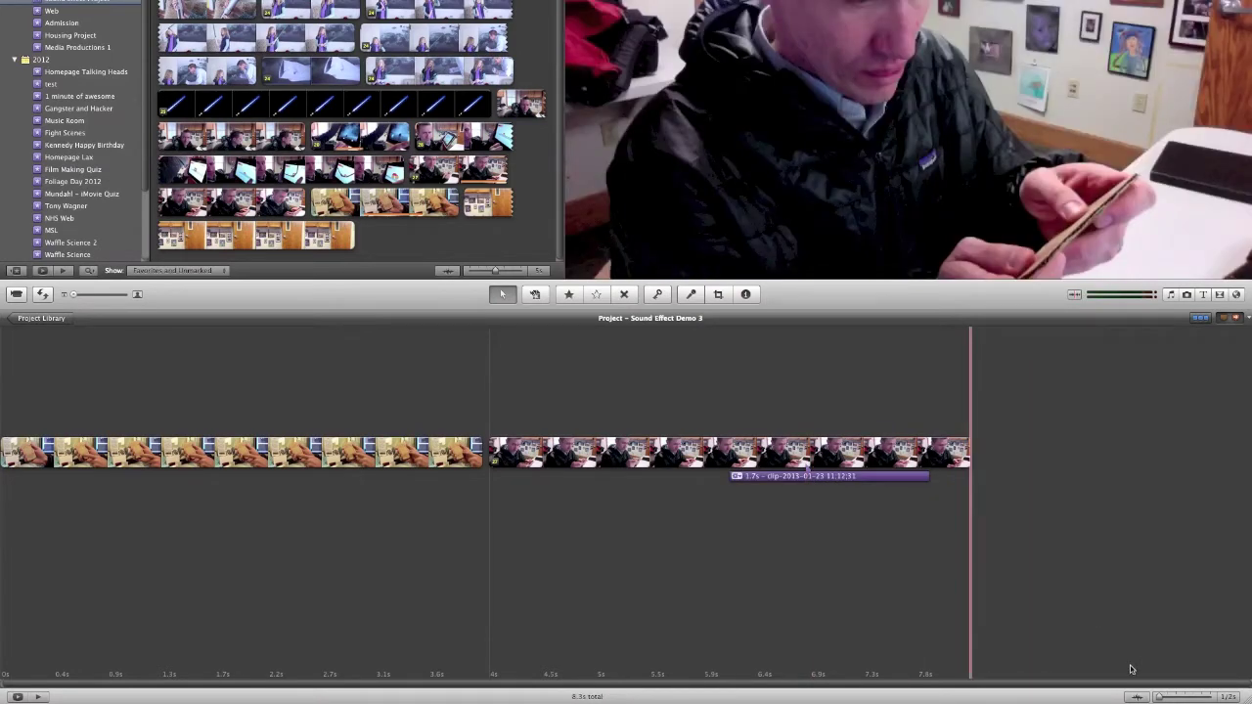
pyautogui.click(1138, 698)
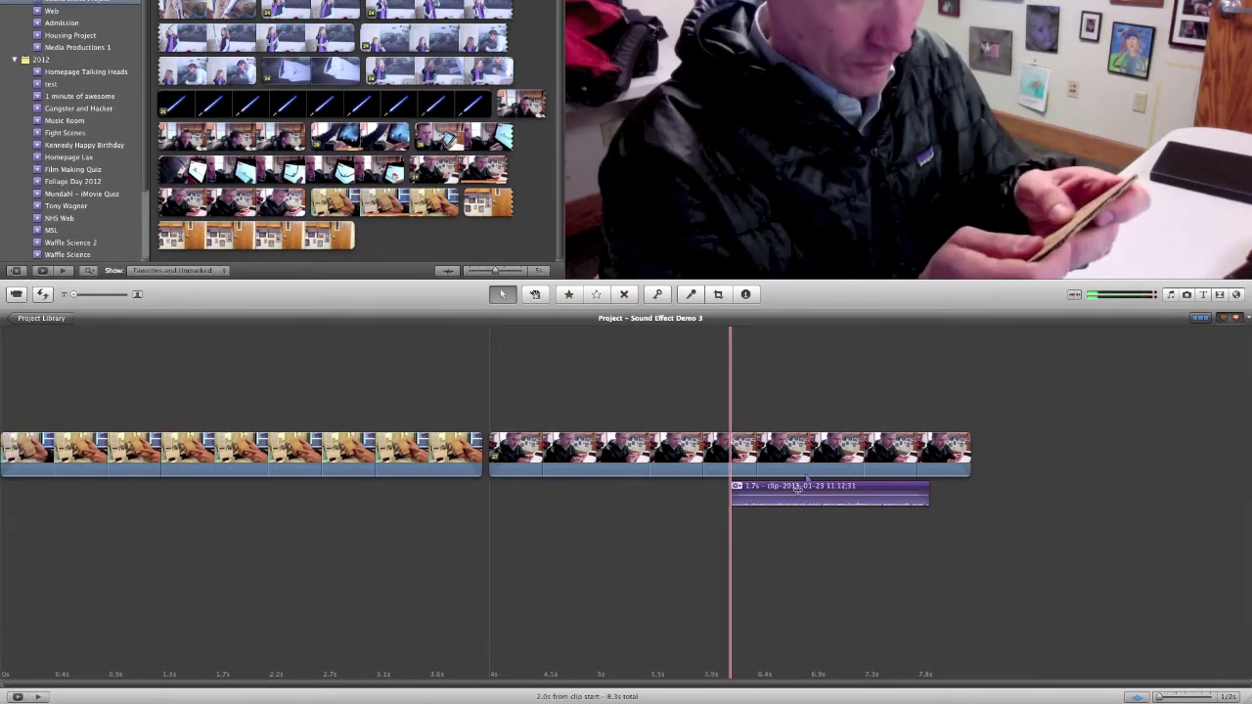
# - Trim the detached sound effect to 0.8 seconds and boost its volume to 133%
pyautogui.moveTo(798, 488); pyautogui.dragTo(802, 489)
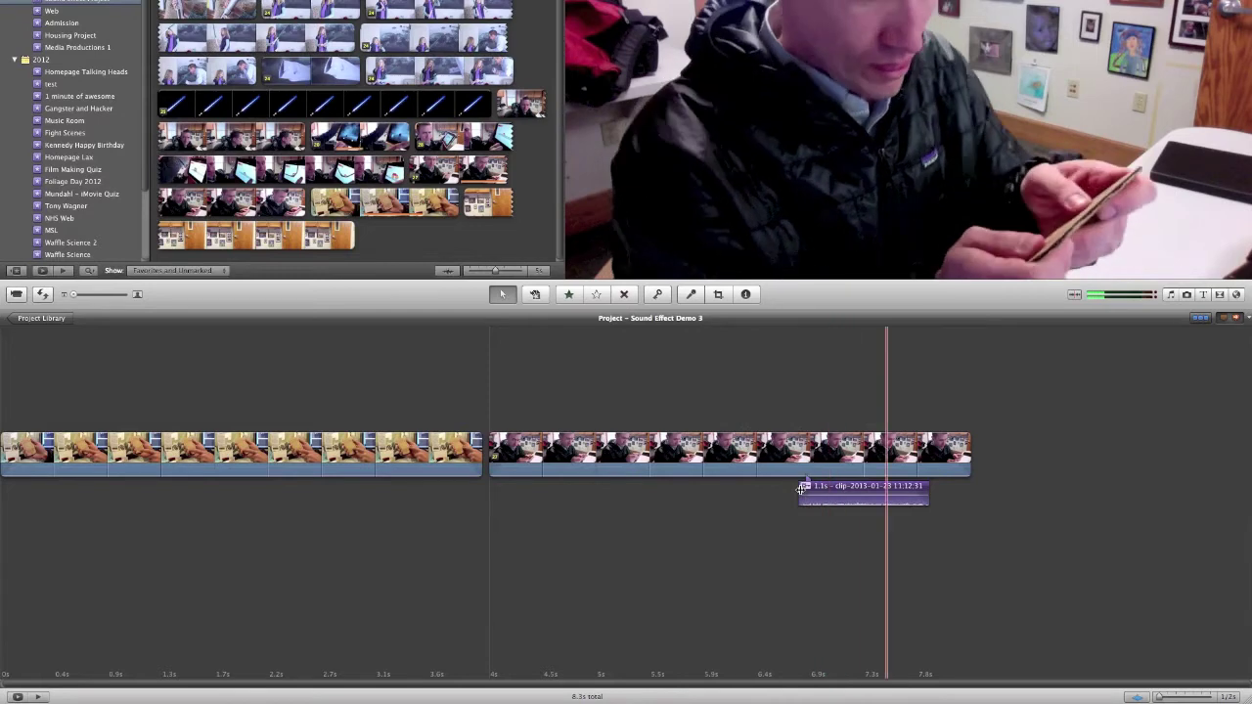
pyautogui.moveTo(897, 486); pyautogui.dragTo(872, 487)
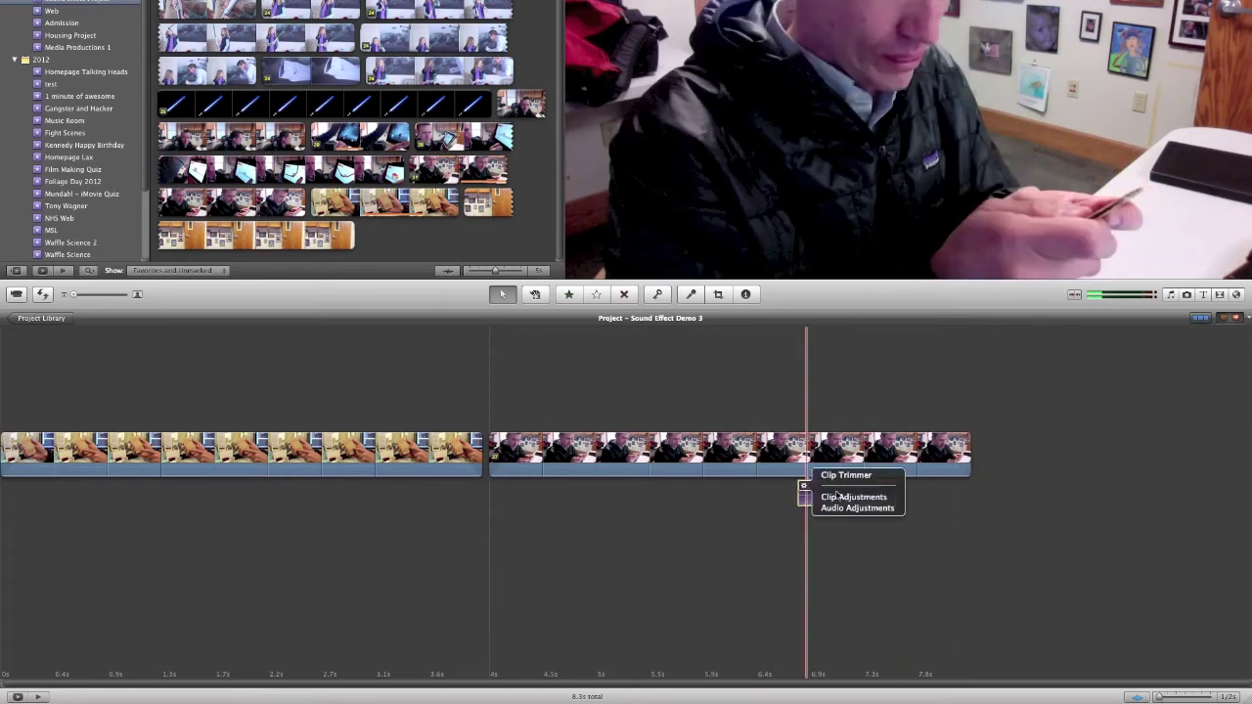
pyautogui.press('a')
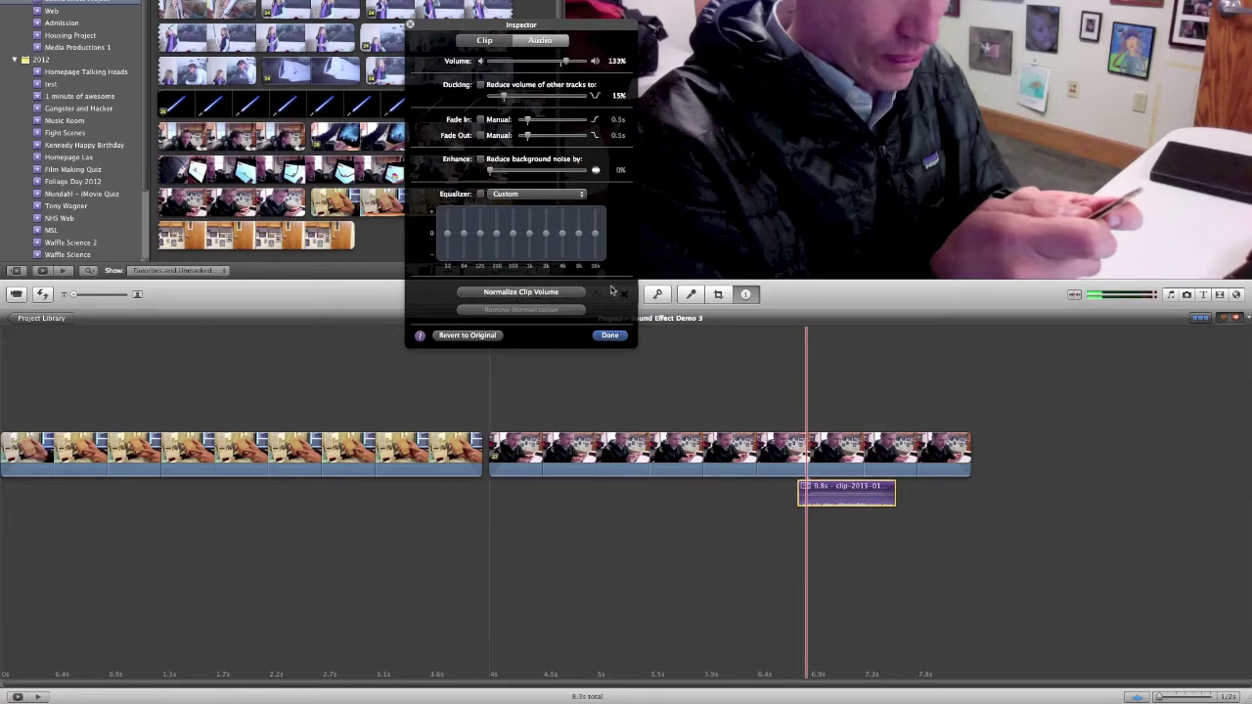
pyautogui.press('Return')
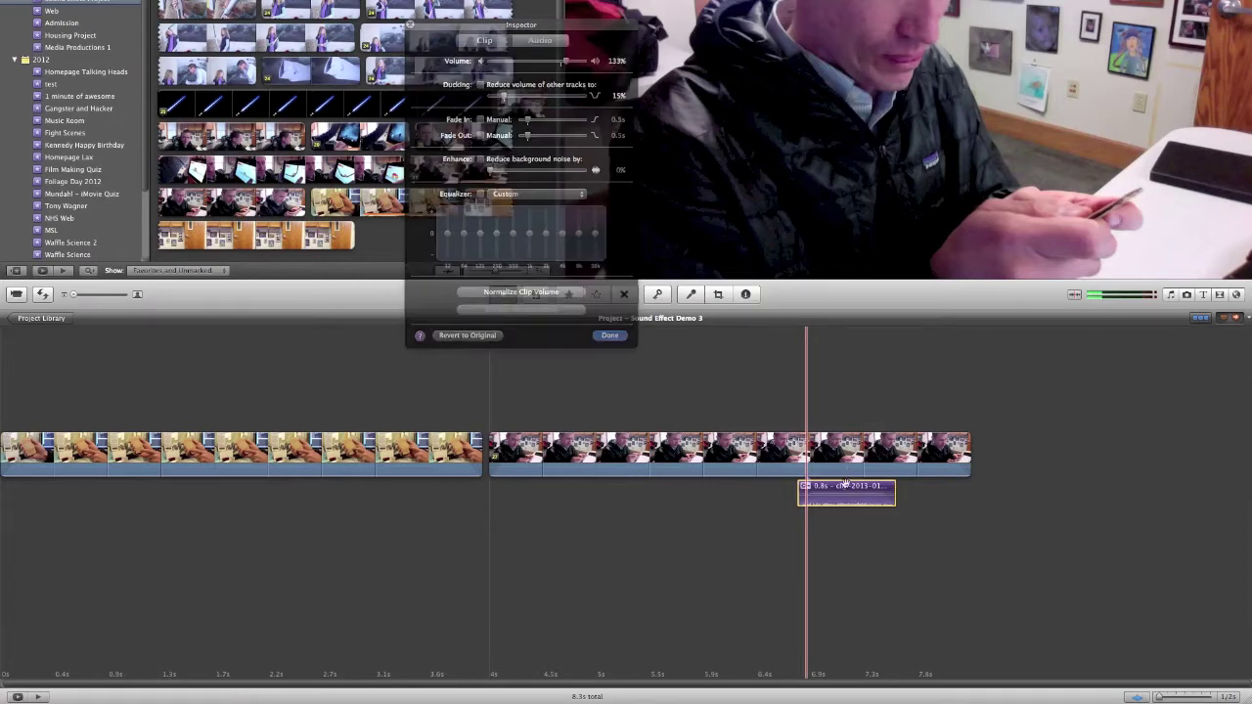
# - Move the 0.8-second sound effect under the first clip at about 1.9 seconds and play back to check timing
pyautogui.moveTo(848, 485); pyautogui.dragTo(520, 486)
pyautogui.moveTo(325, 483); pyautogui.dragTo(253, 474)
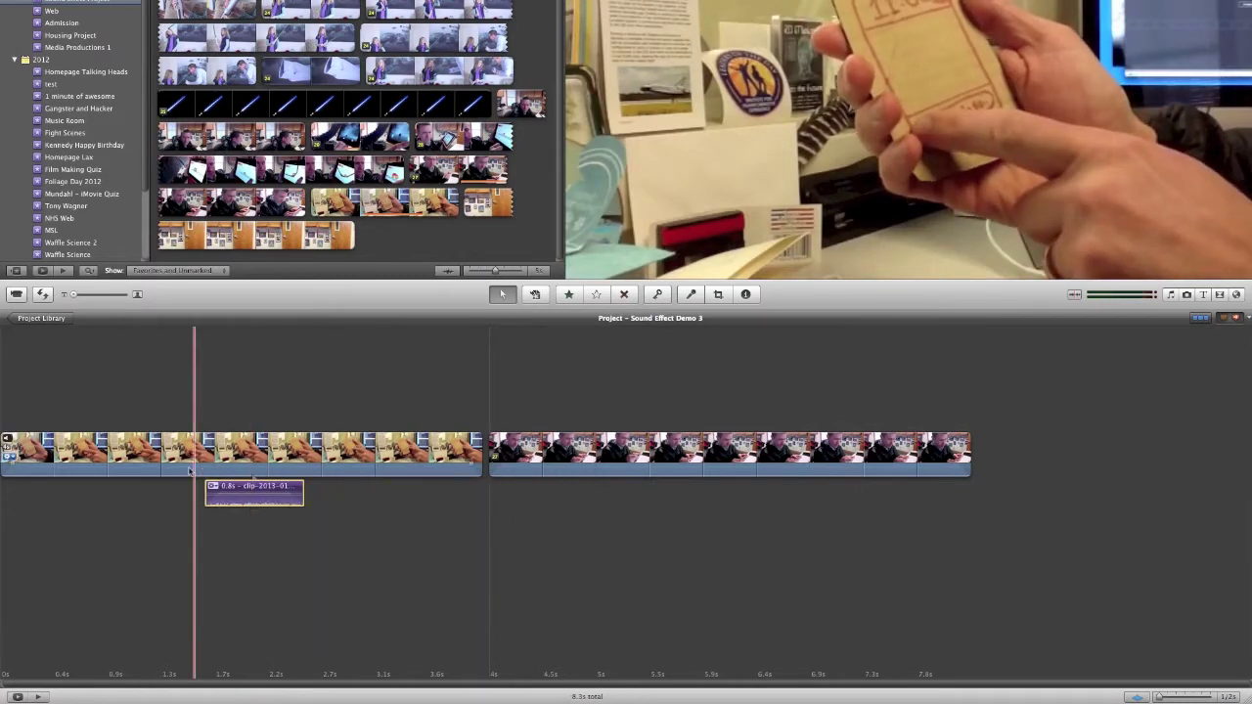
pyautogui.press('space')
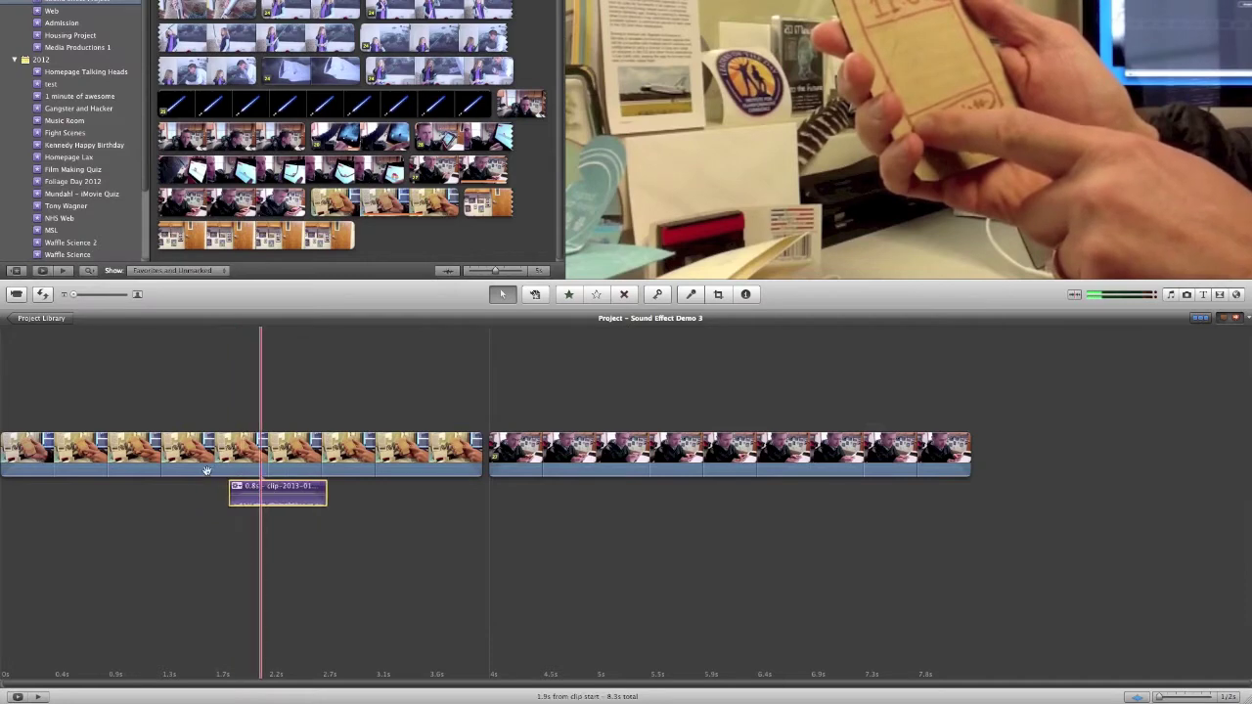
pyautogui.press('space')
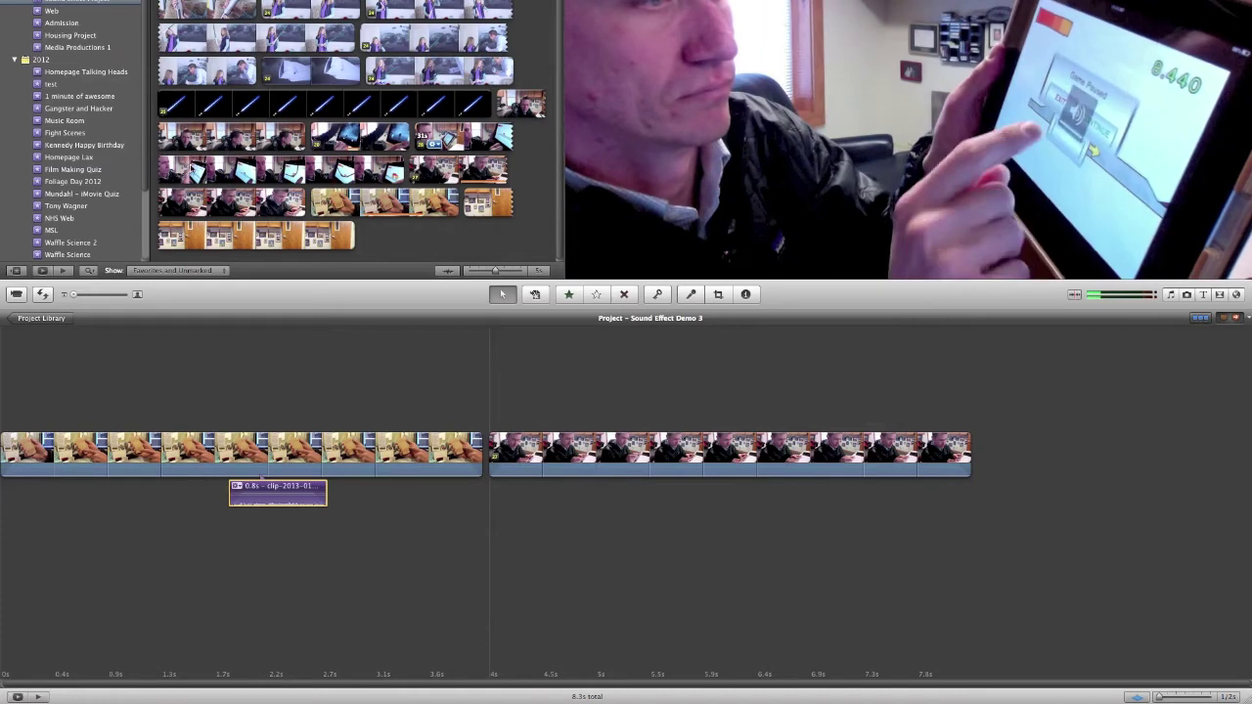
pyautogui.click(193, 170)
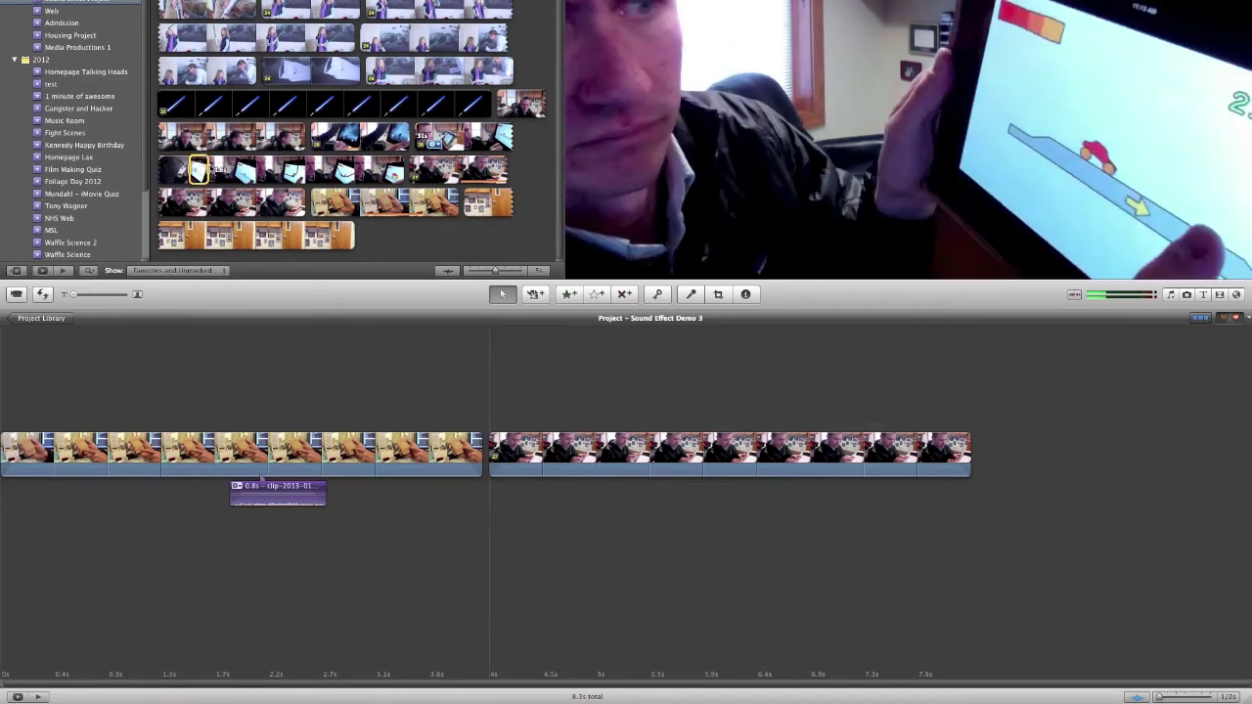
# - Add the iPad game footage to the project end and detach its audio
pyautogui.moveTo(233, 170); pyautogui.dragTo(1009, 453)
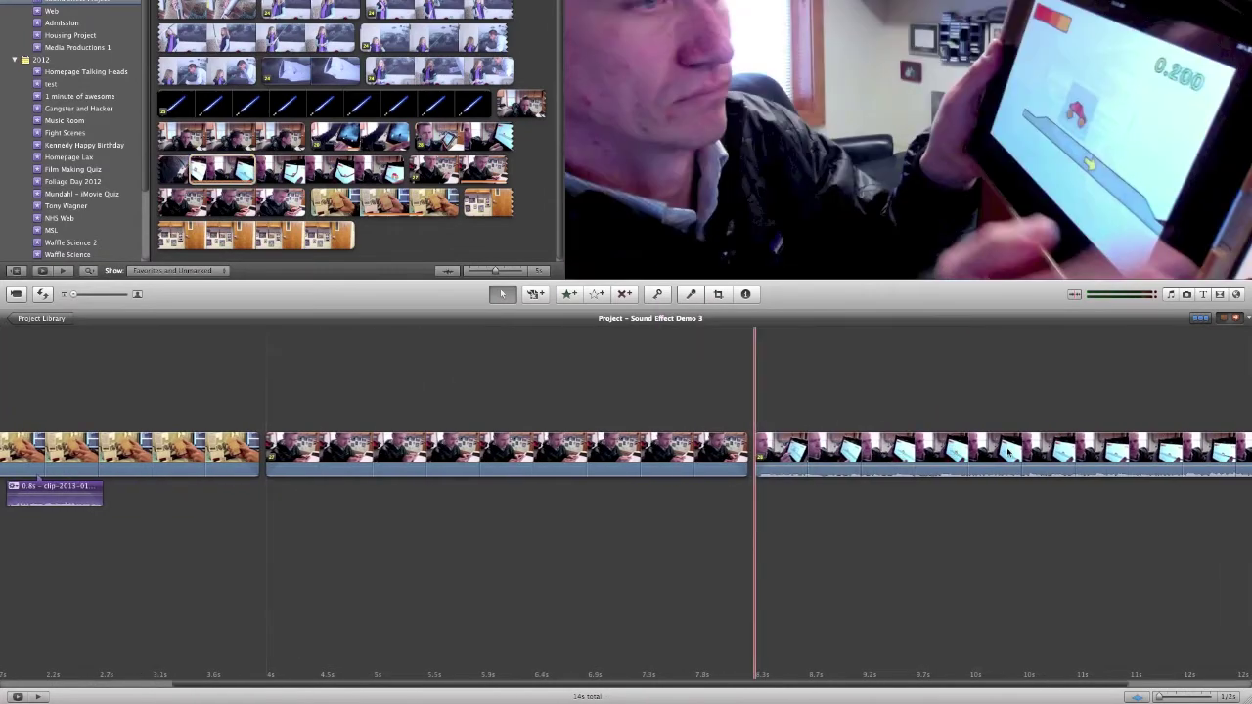
pyautogui.click(1009, 453)
pyautogui.rightClick(1009, 453)
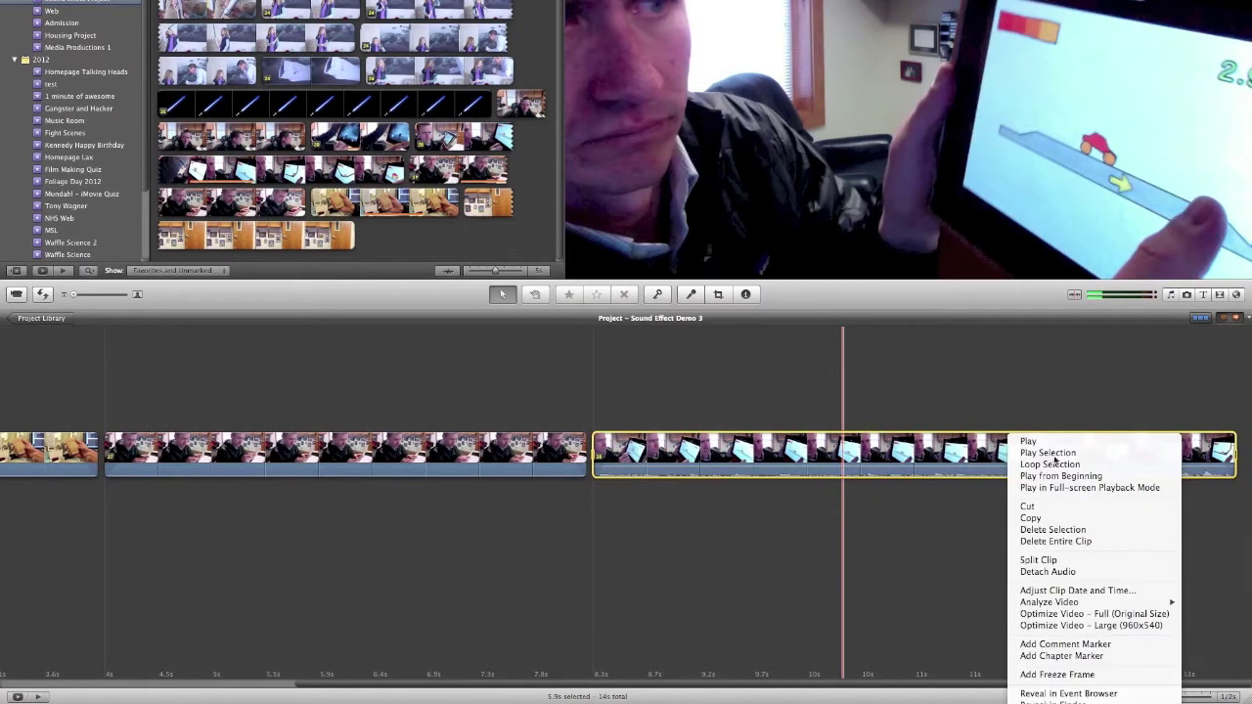
pyautogui.click(1047, 572)
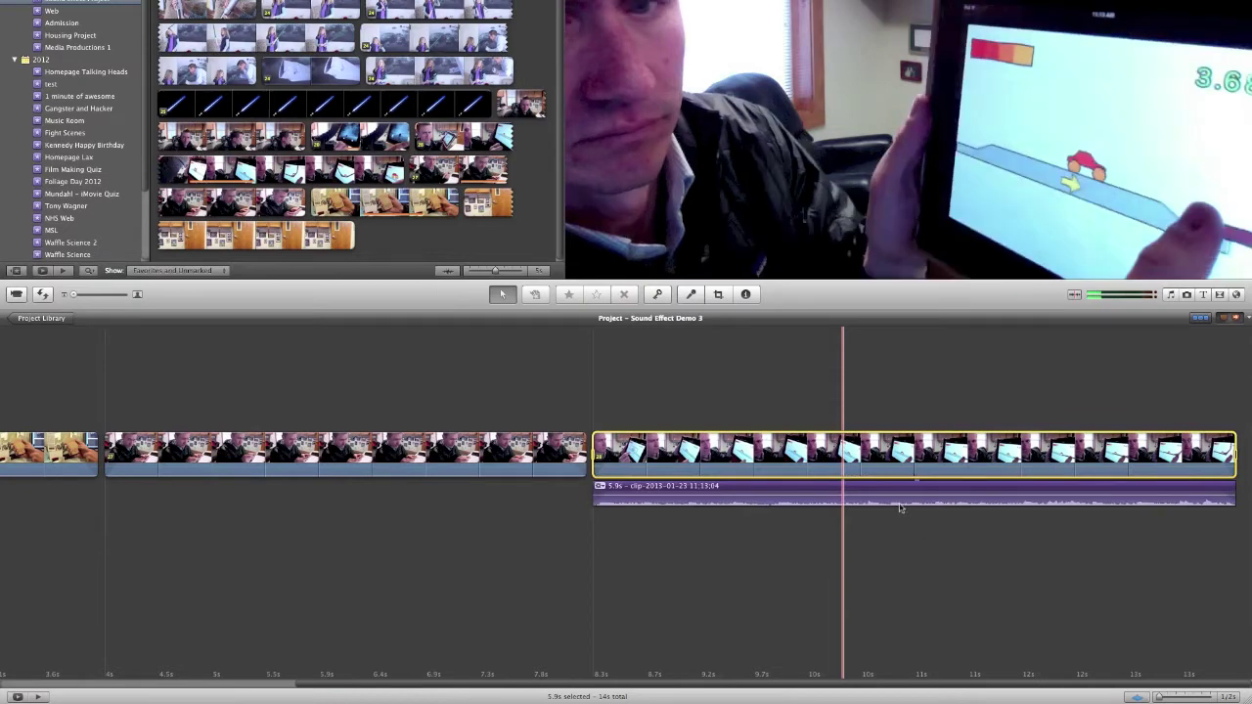
# - Move the game audio under the second clip, trim it to 4.2 seconds, delete its video, and play
pyautogui.moveTo(886, 486); pyautogui.dragTo(411, 487)
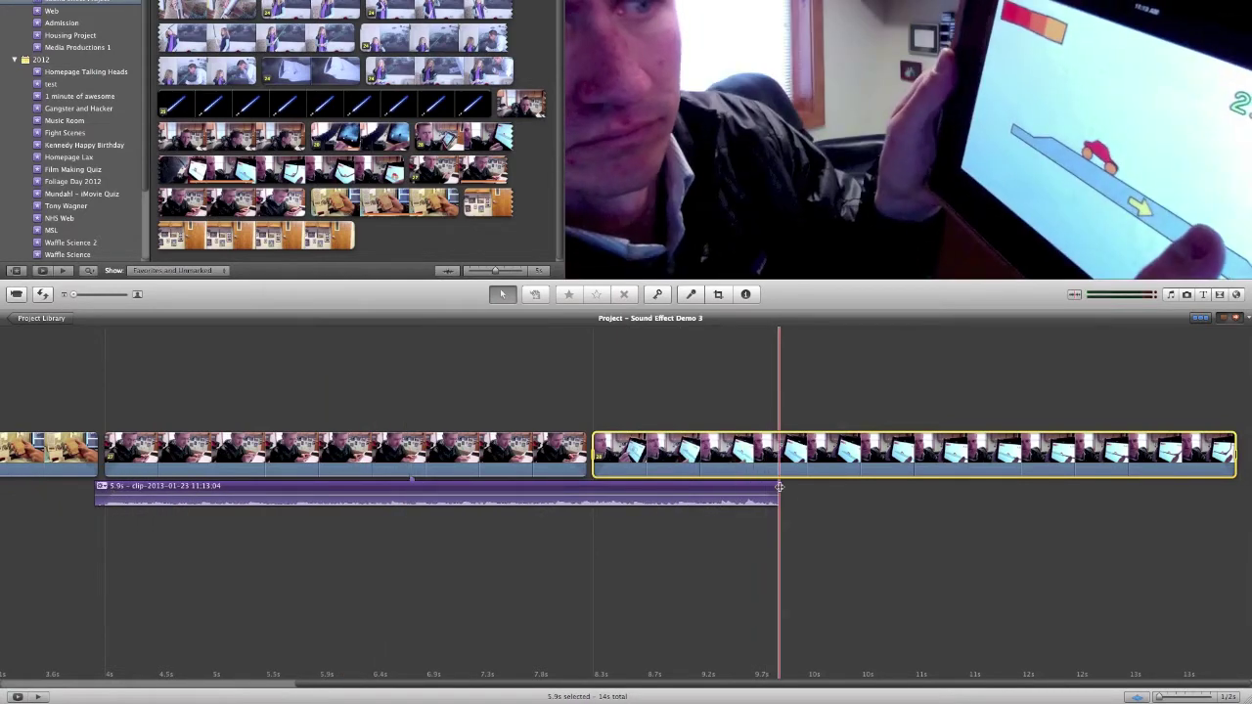
pyautogui.moveTo(622, 483); pyautogui.dragTo(587, 482)
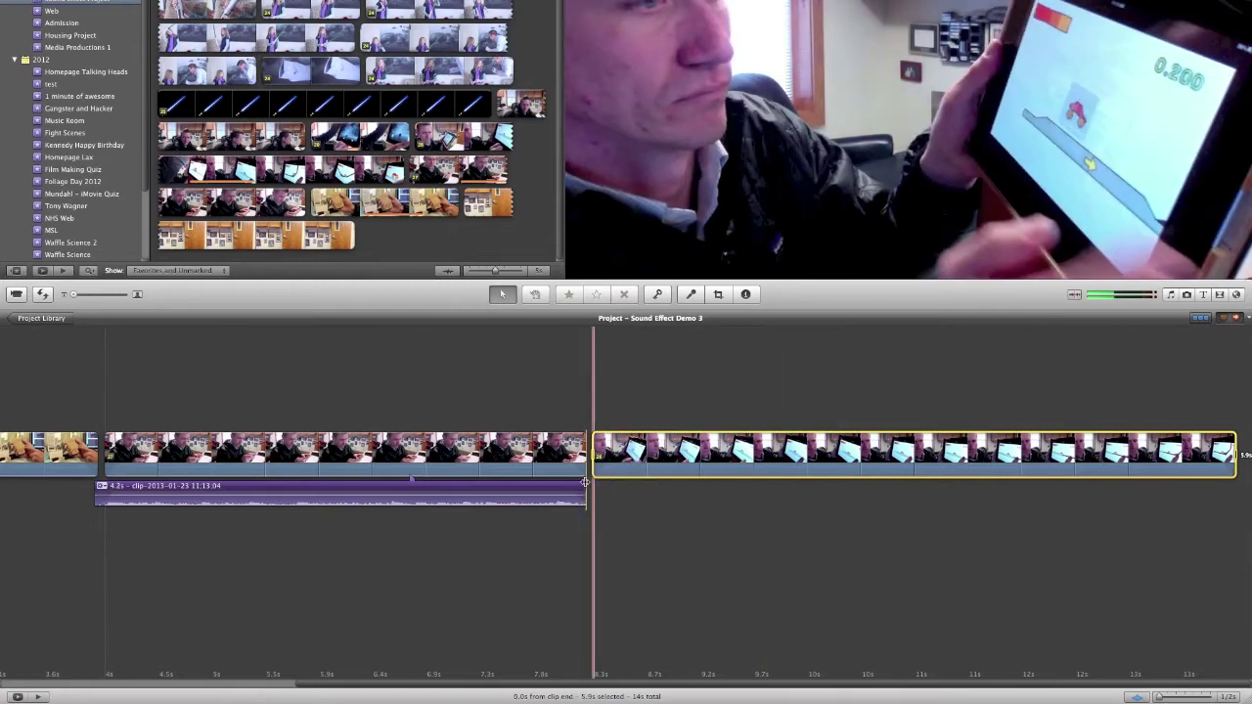
pyautogui.press('Delete')
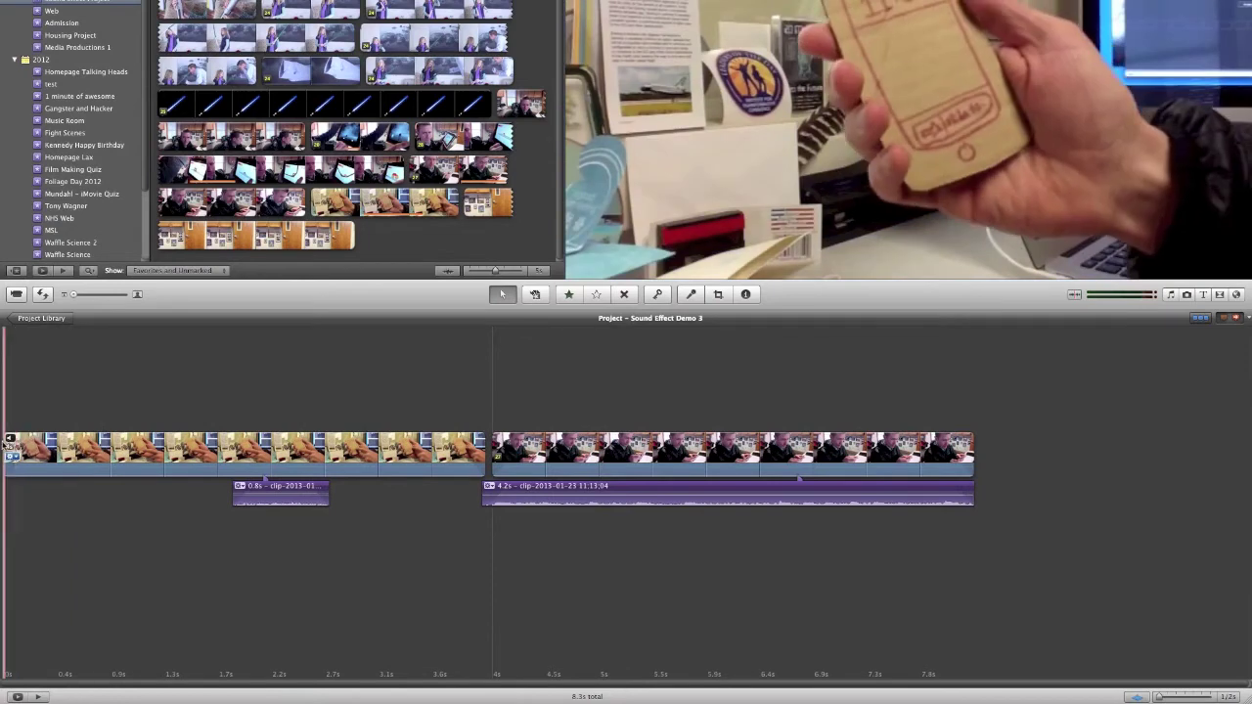
pyautogui.press('space')
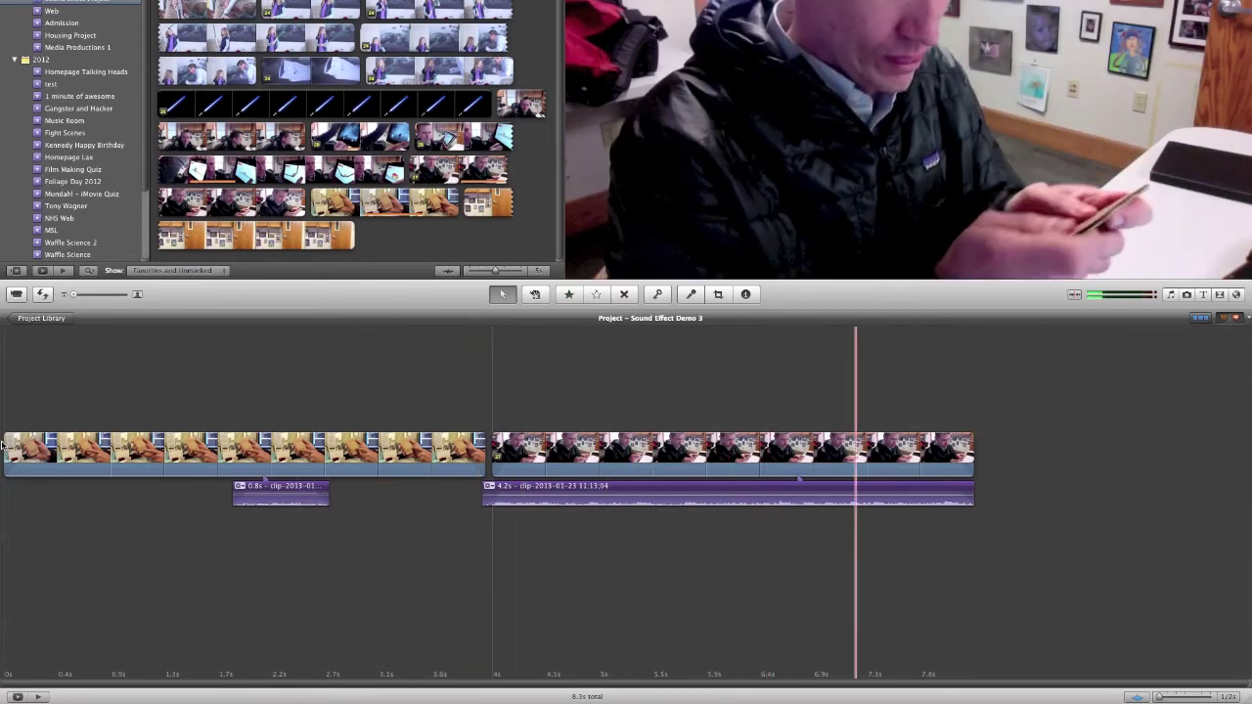
pyautogui.press('space')
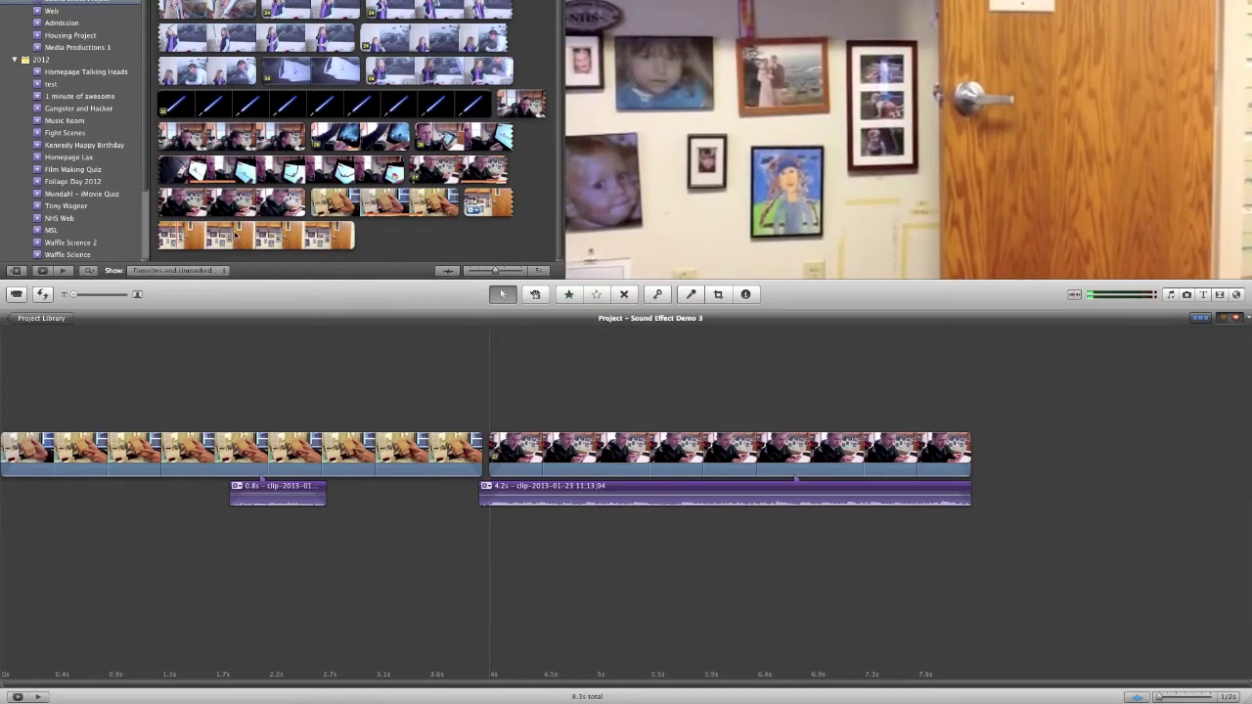
# - Add the door-room clip IMG_1128 to the project and detach its audio
pyautogui.click(353, 236)
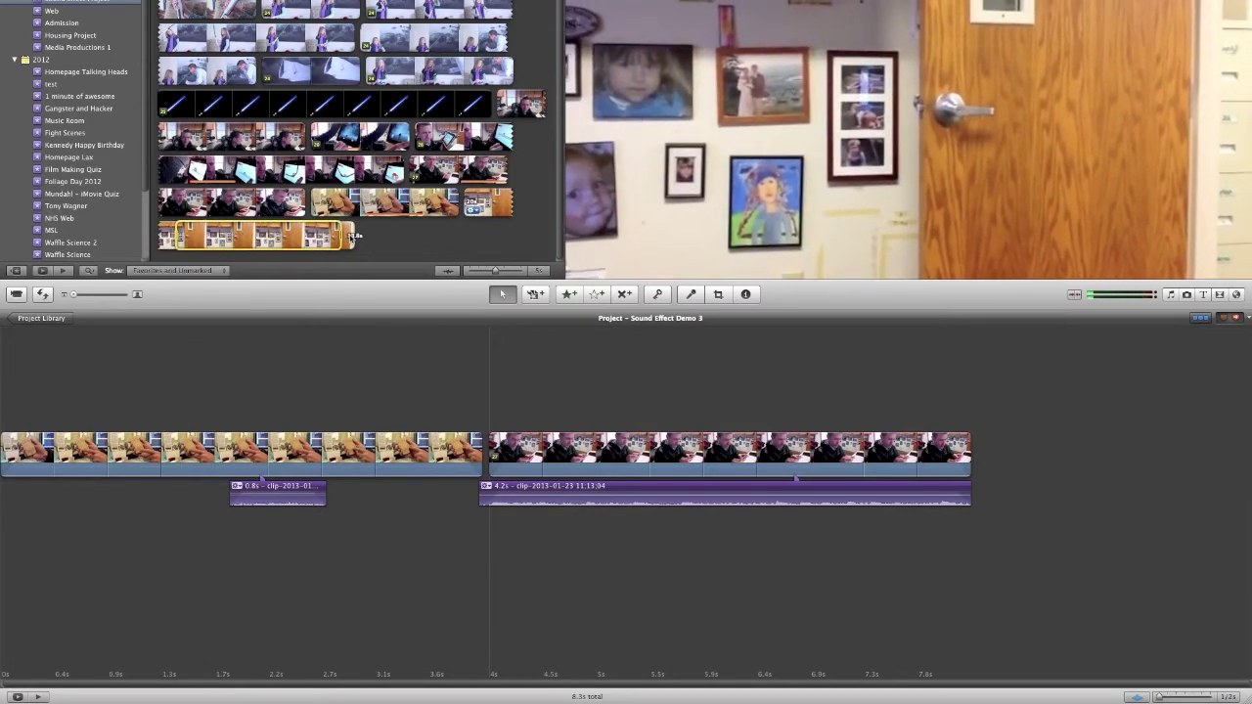
pyautogui.moveTo(285, 235); pyautogui.dragTo(1008, 447)
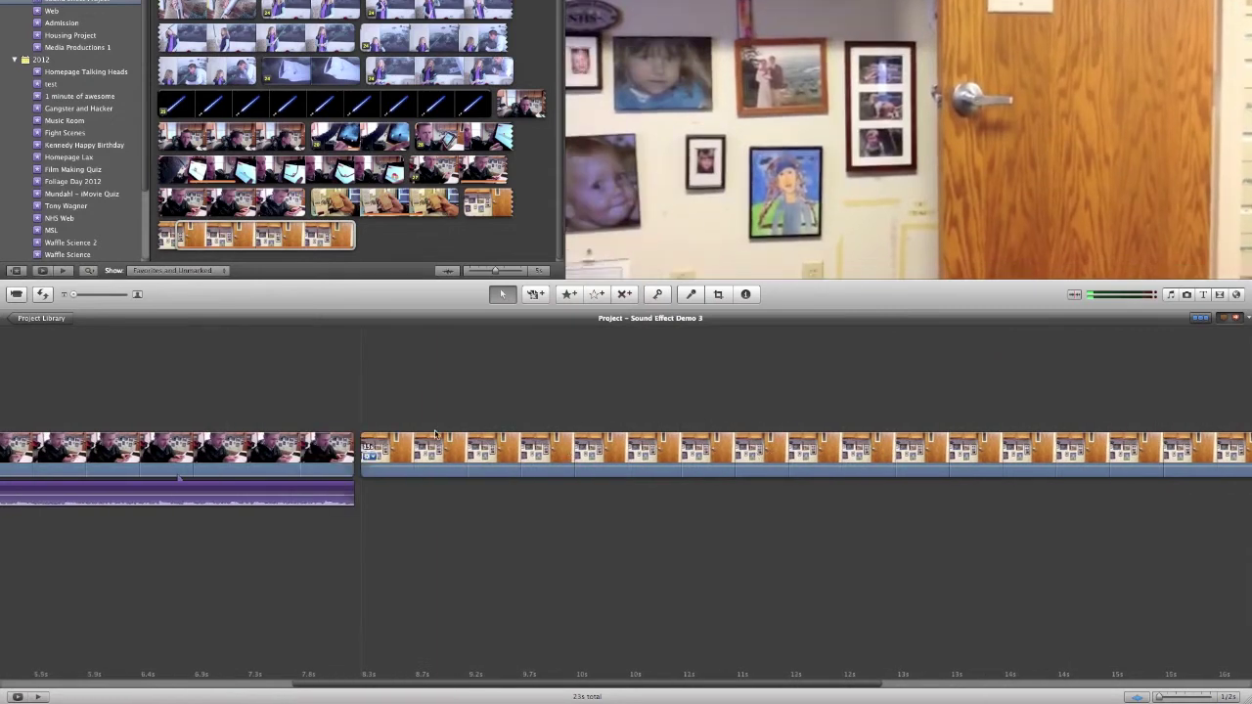
pyautogui.click(371, 453)
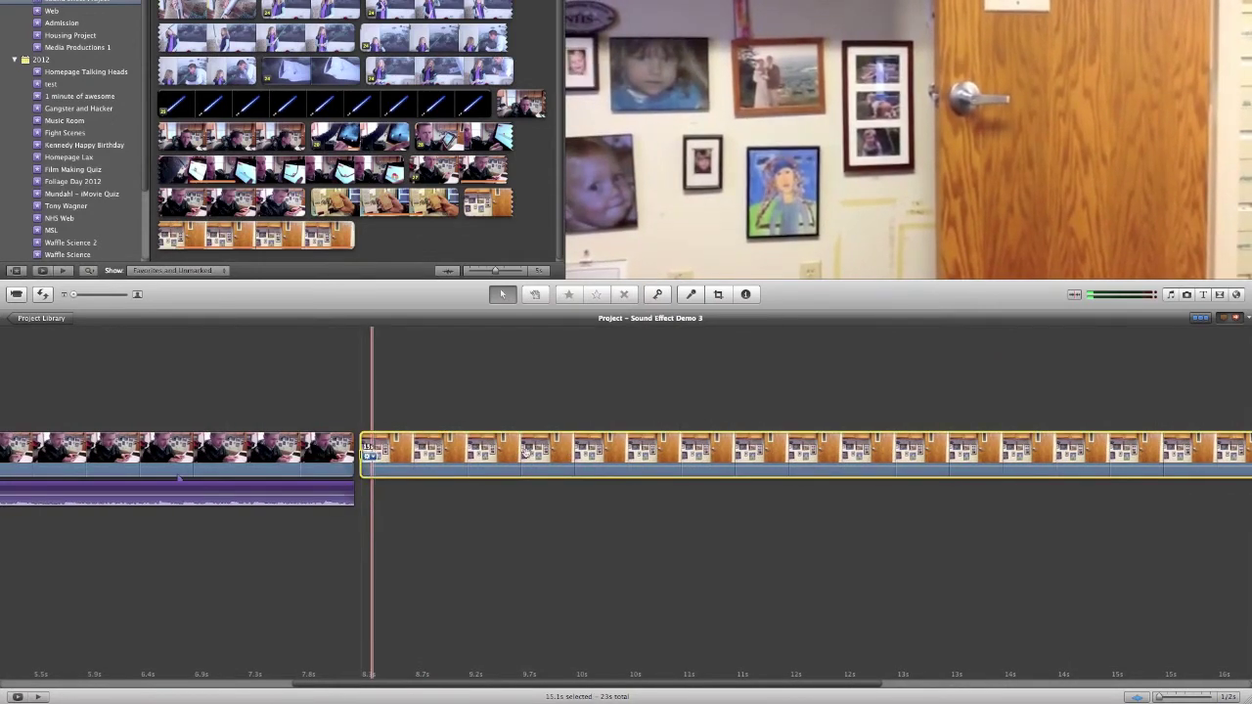
pyautogui.rightClick(530, 453)
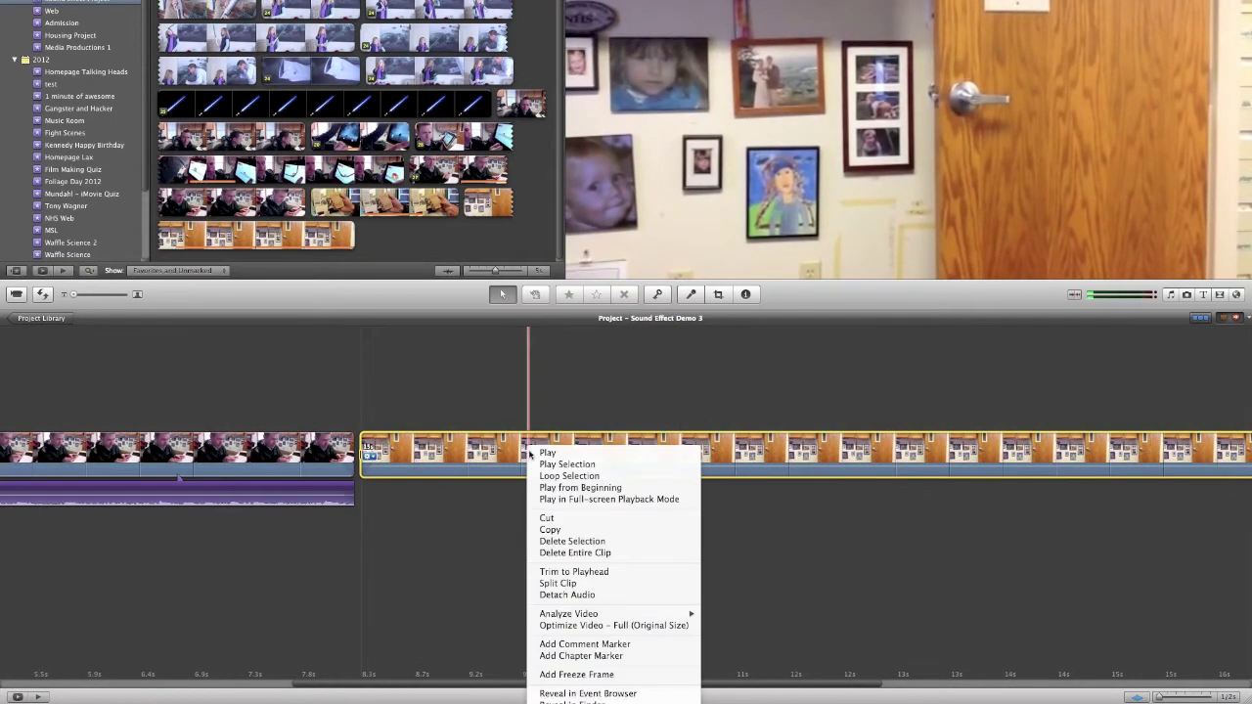
pyautogui.click(586, 596)
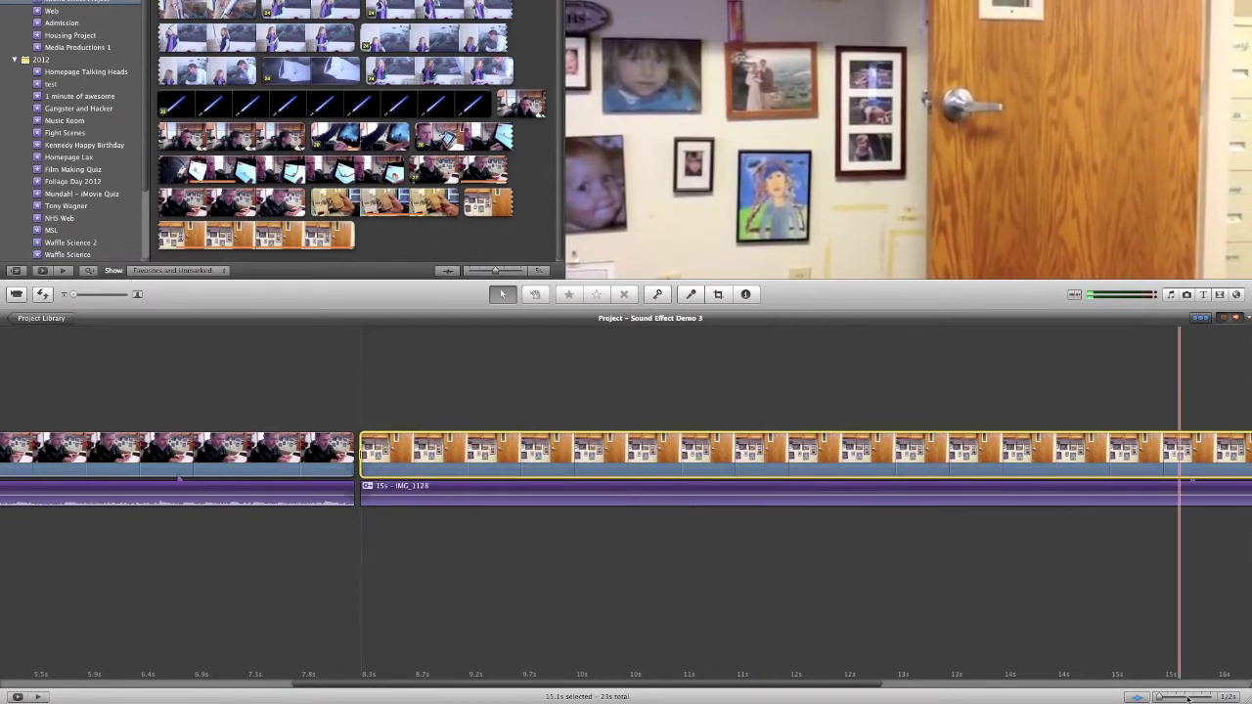
# - Move the IMG_1128 audio to 0s, trim it to 8.3 seconds, and delete its video
pyautogui.moveTo(1188, 698); pyautogui.dragTo(1182, 697)
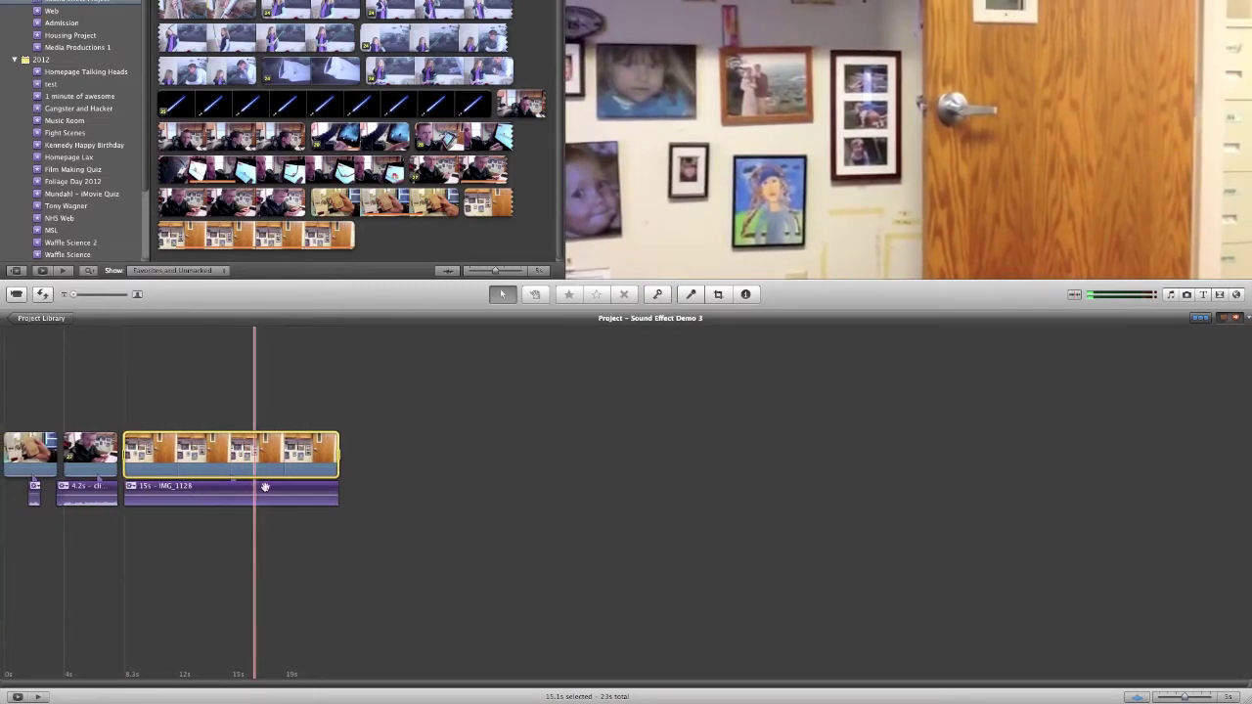
pyautogui.moveTo(264, 486); pyautogui.dragTo(121, 486)
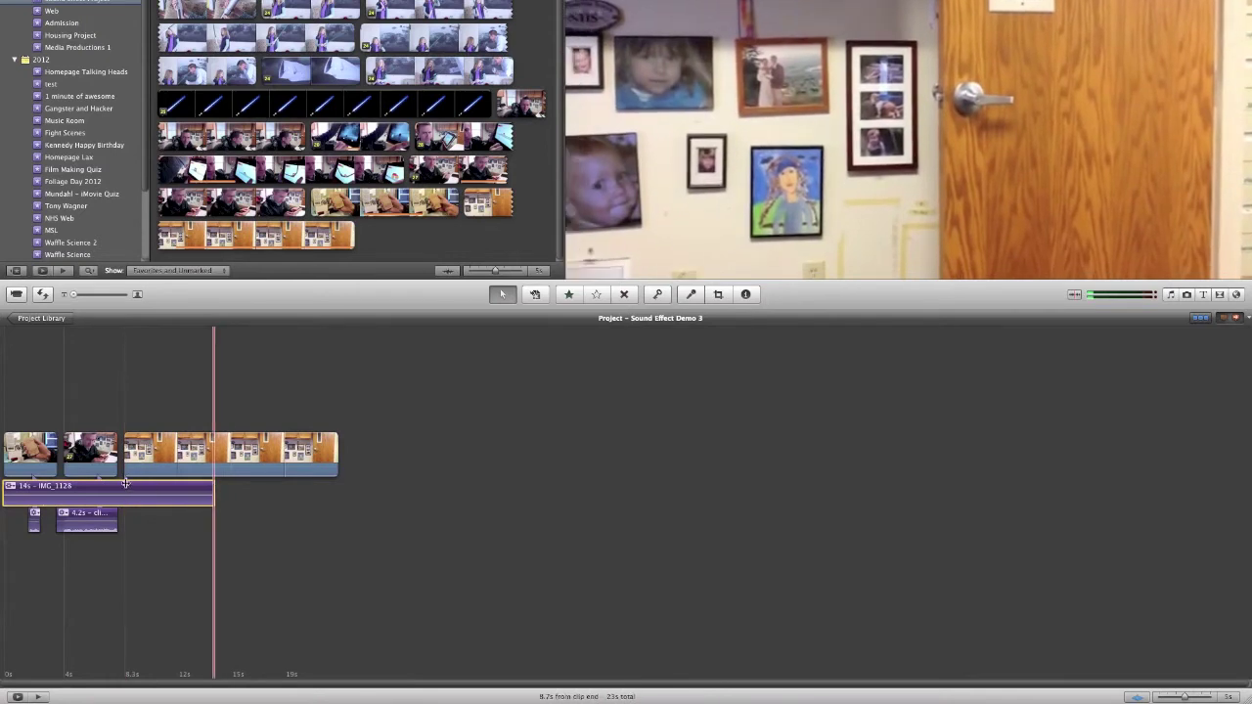
pyautogui.moveTo(213, 487); pyautogui.dragTo(124, 483)
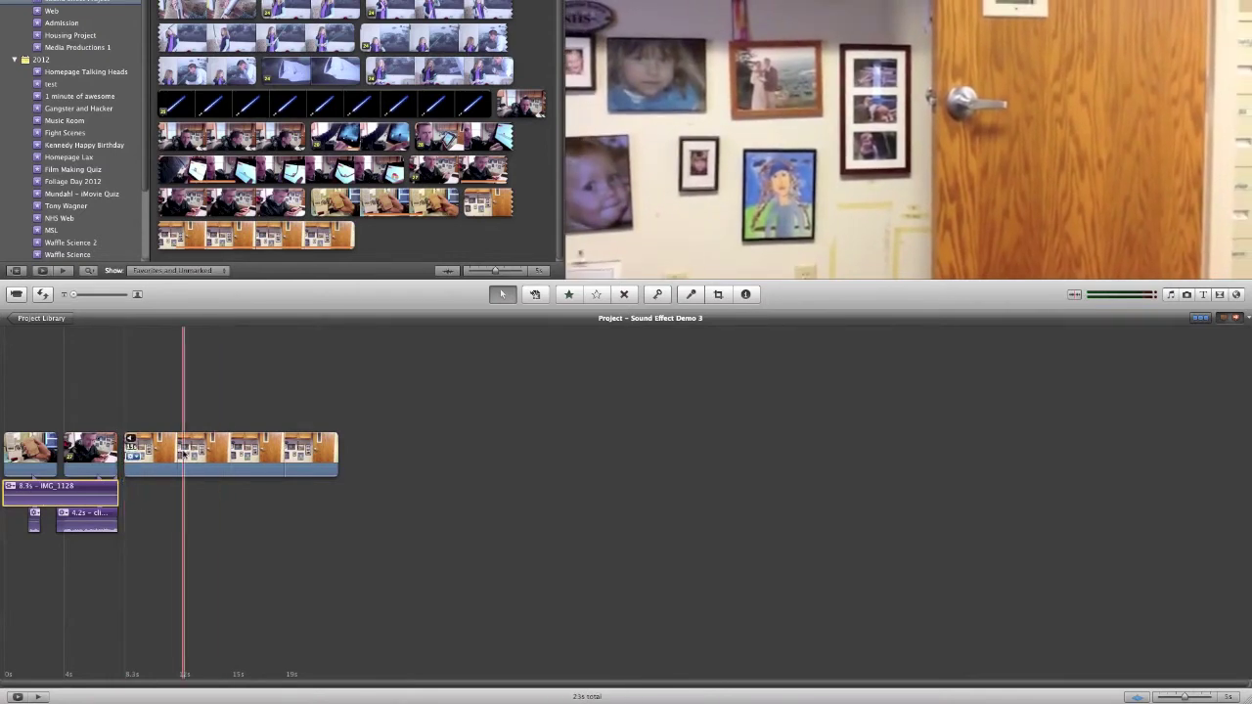
pyautogui.press('Delete')
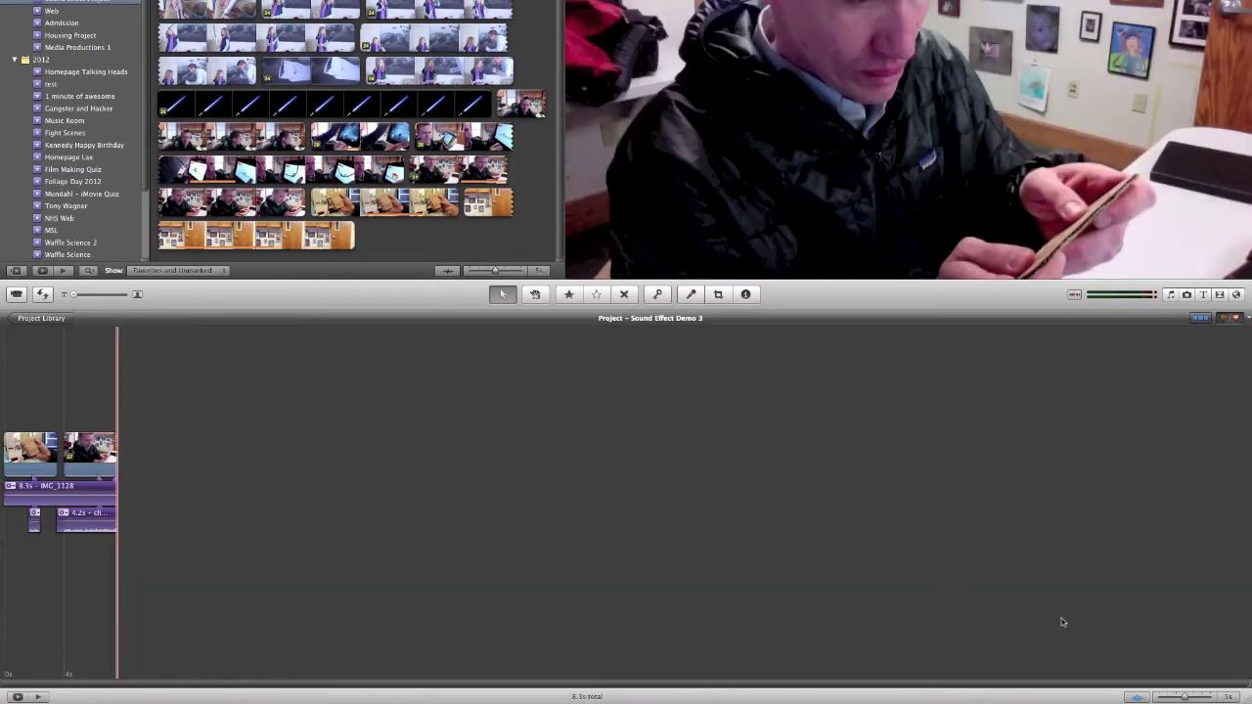
# - Play through the 8.3-second project with its three audio tracks, then open the Voiceover recorder
pyautogui.moveTo(1171, 699); pyautogui.dragTo(1184, 698)
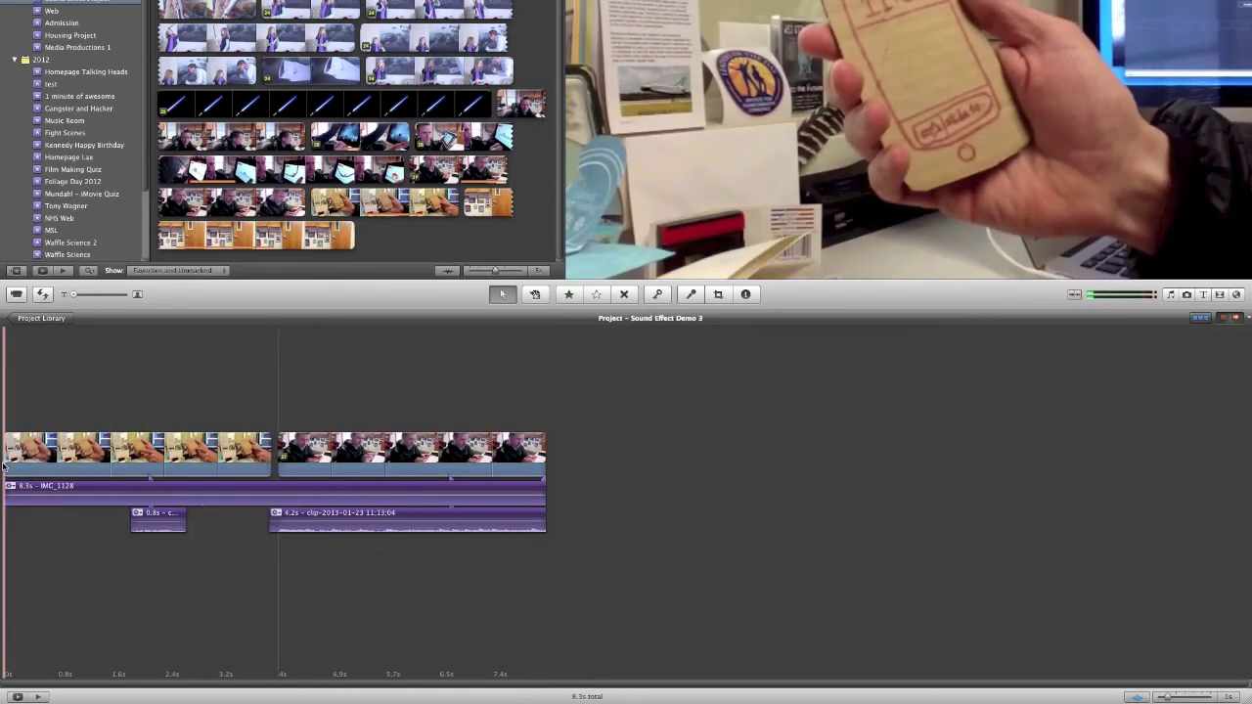
pyautogui.press('space')
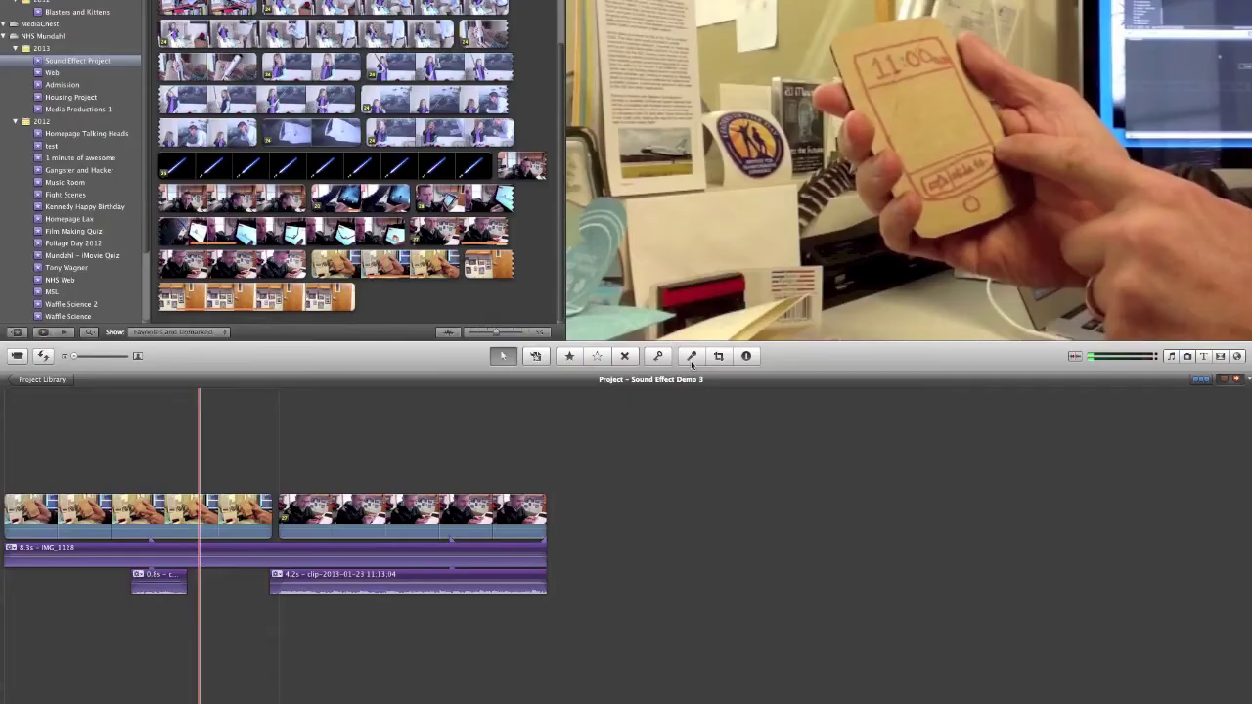
pyautogui.press('o')
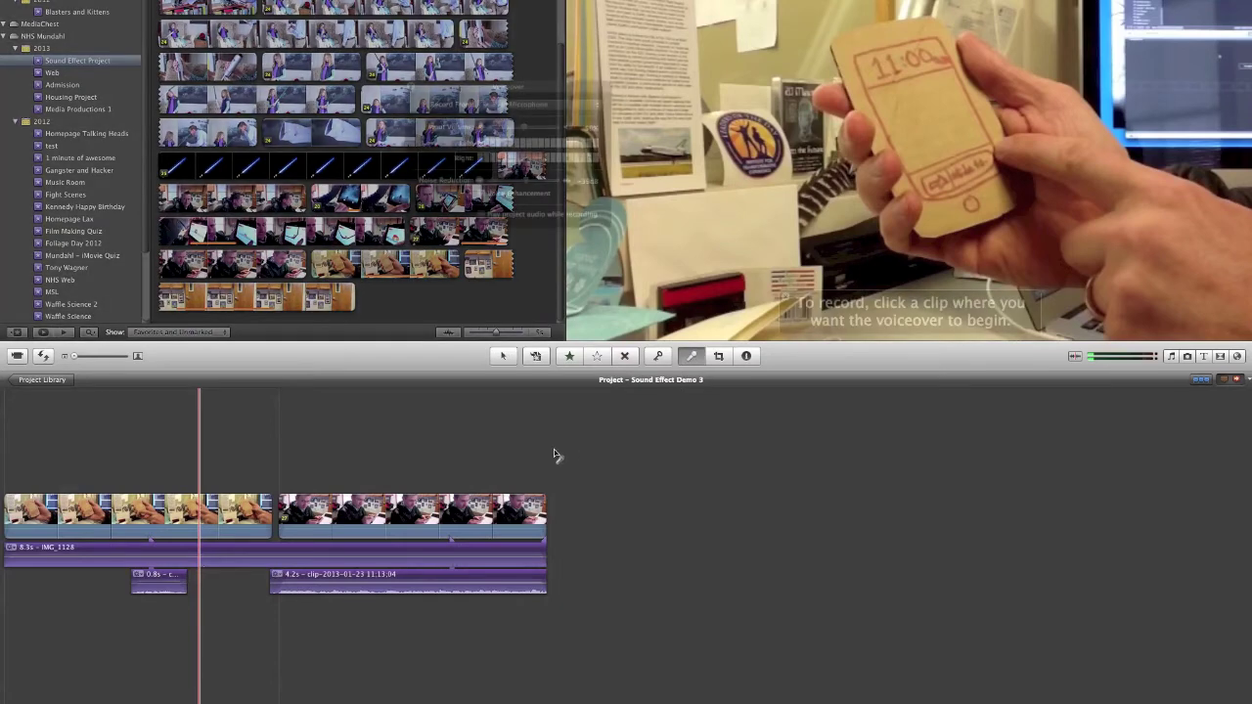
# - Record a 2.8-second voiceover at the first clip, play it back, then delete that take
pyautogui.moveTo(471, 92); pyautogui.dragTo(408, 139)
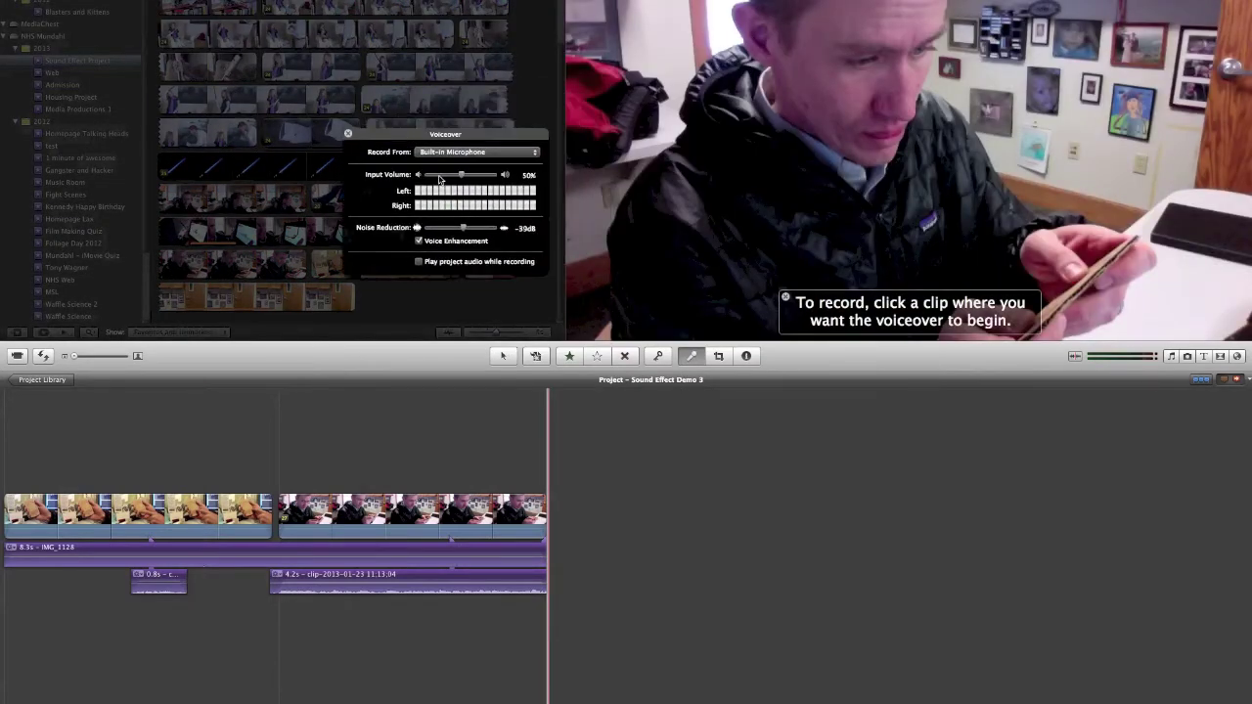
pyautogui.click(74, 508)
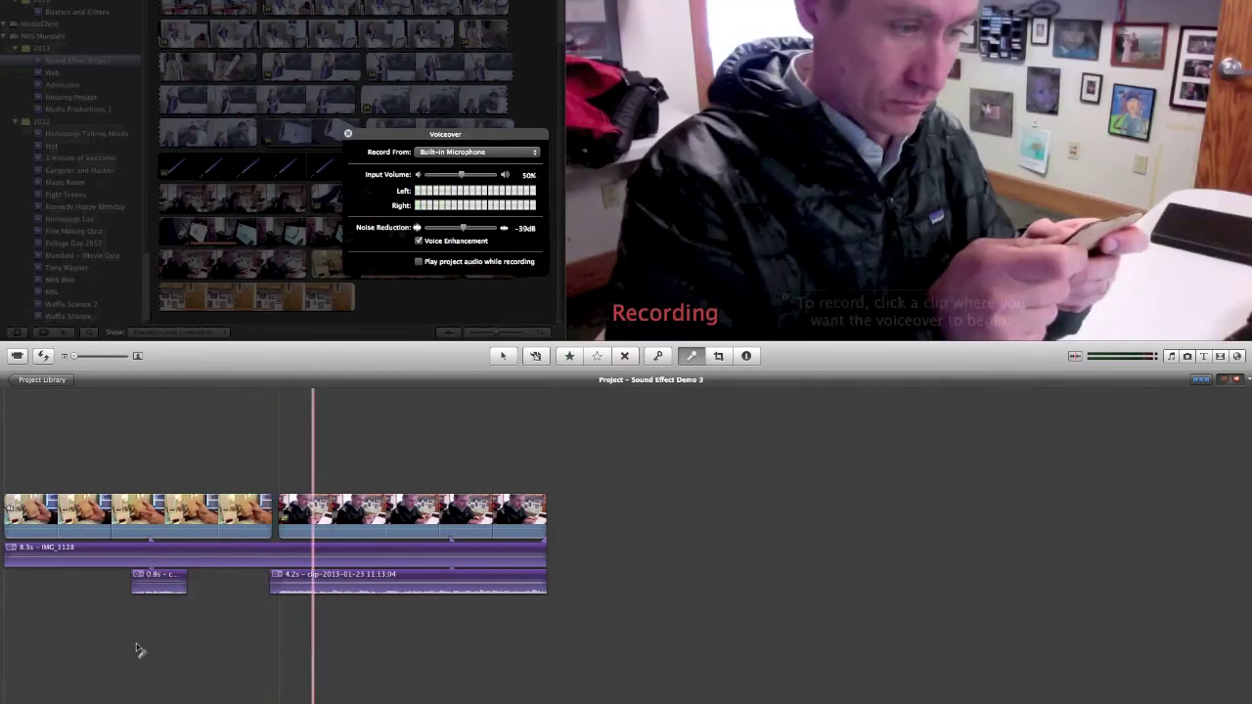
pyautogui.click(139, 649)
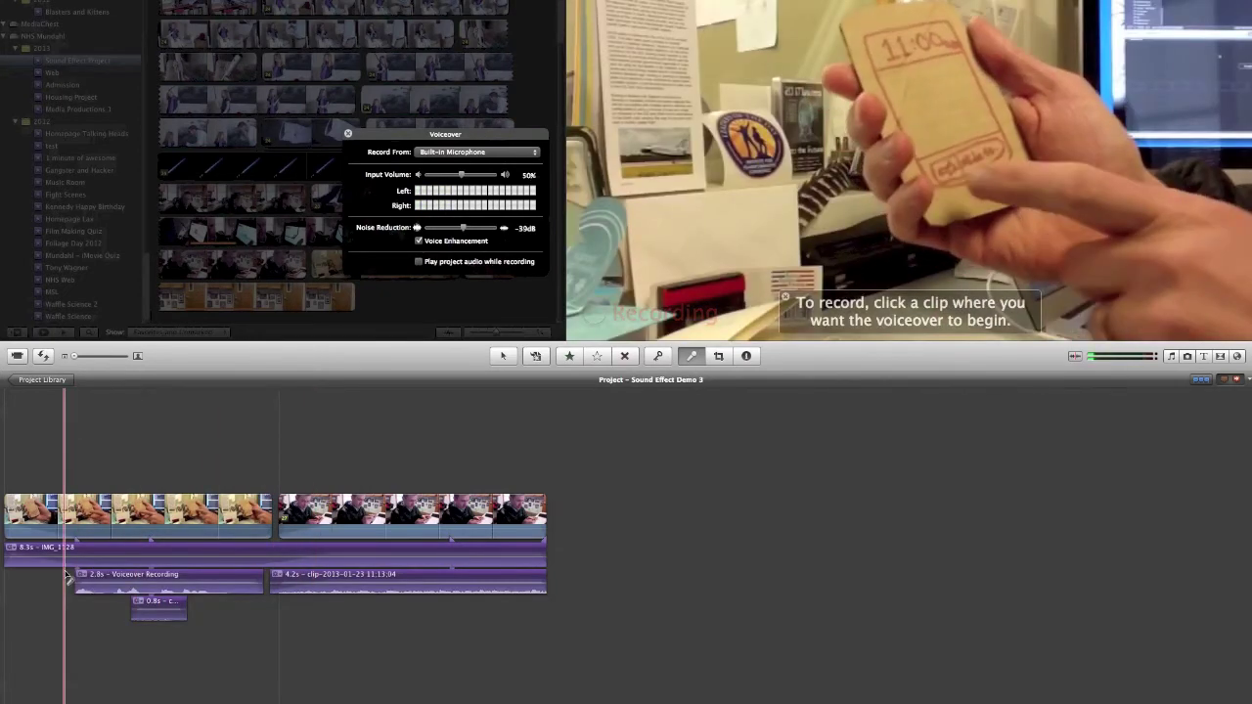
pyautogui.press('space')
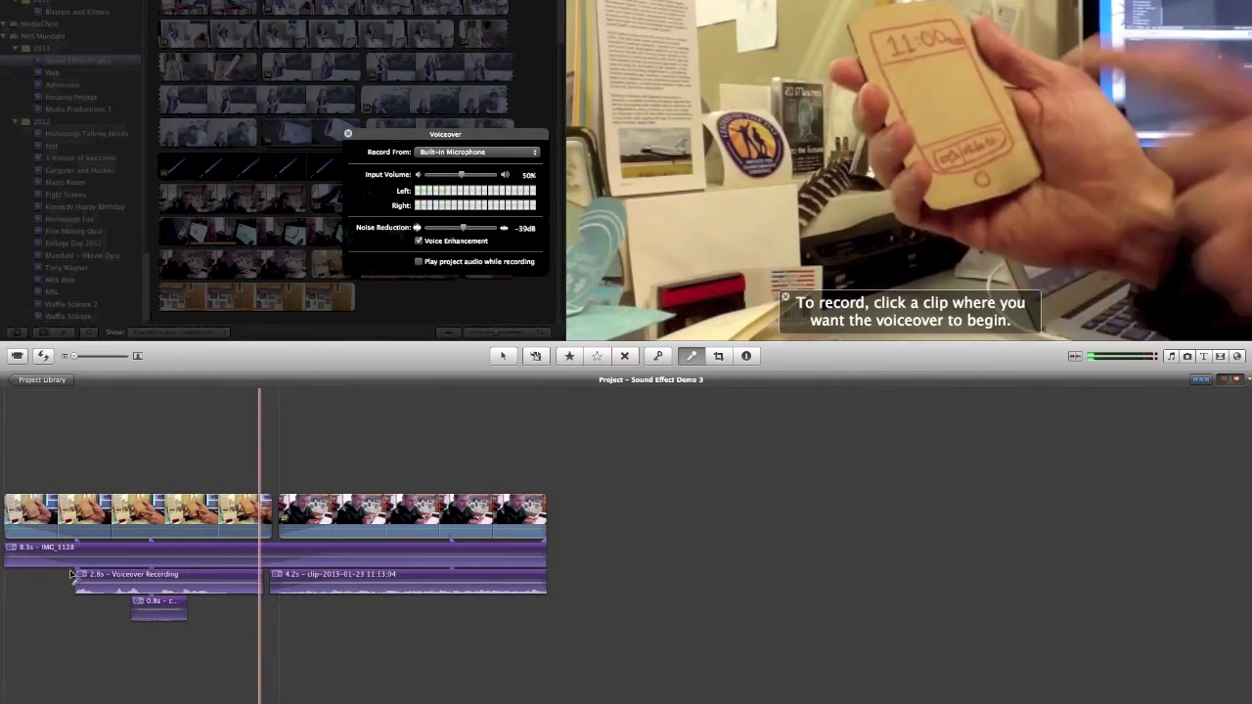
pyautogui.click(120, 576)
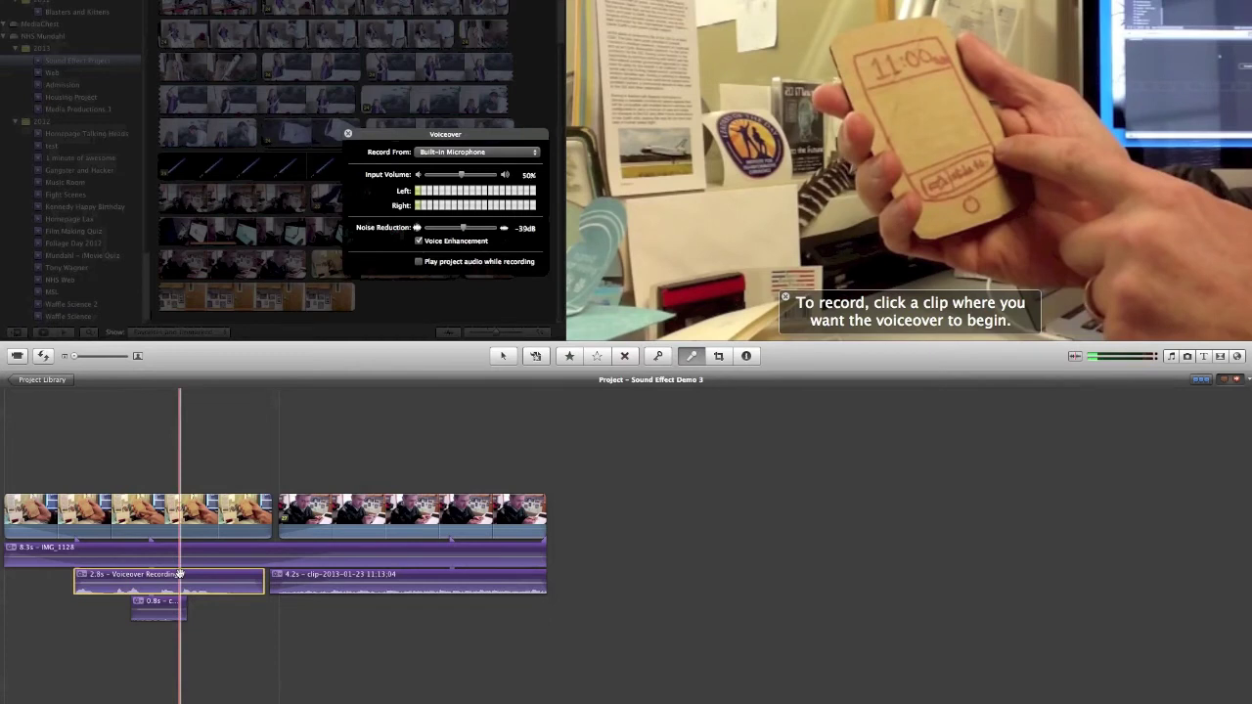
pyautogui.press('Delete')
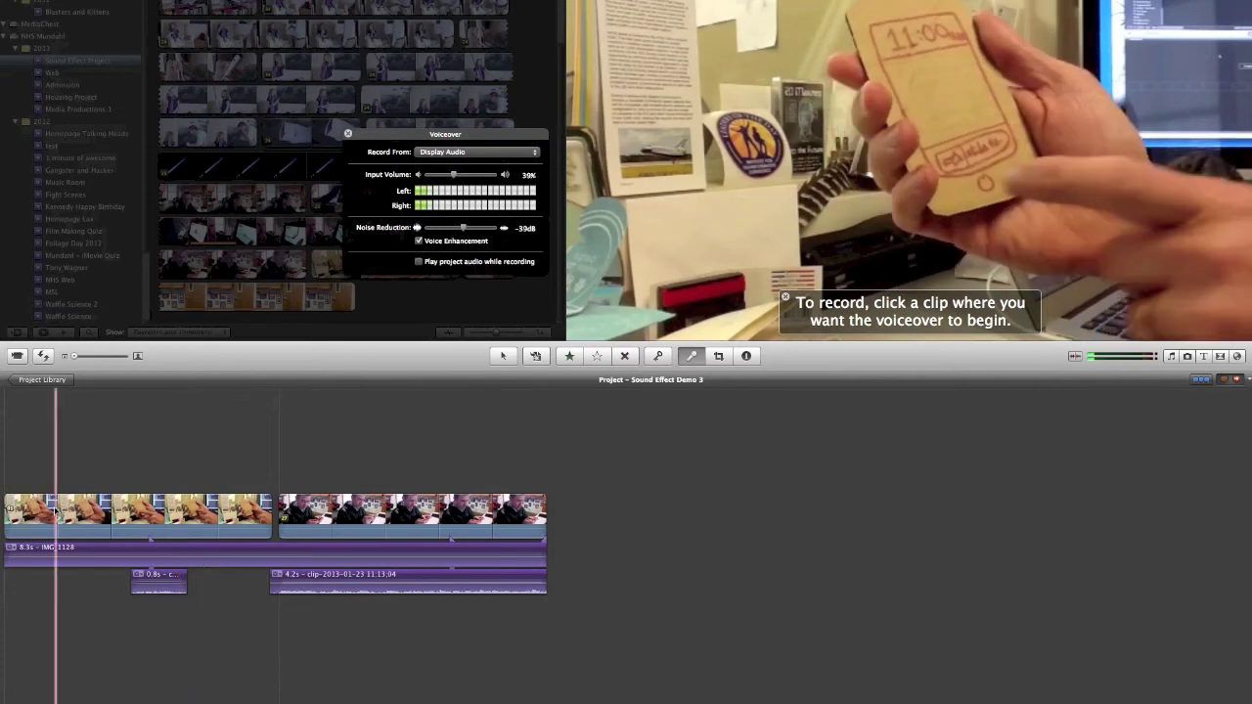
# - Record a new 2.7-second take, Voiceover Recording 1, under the first clip and play it back
pyautogui.click(92, 582)
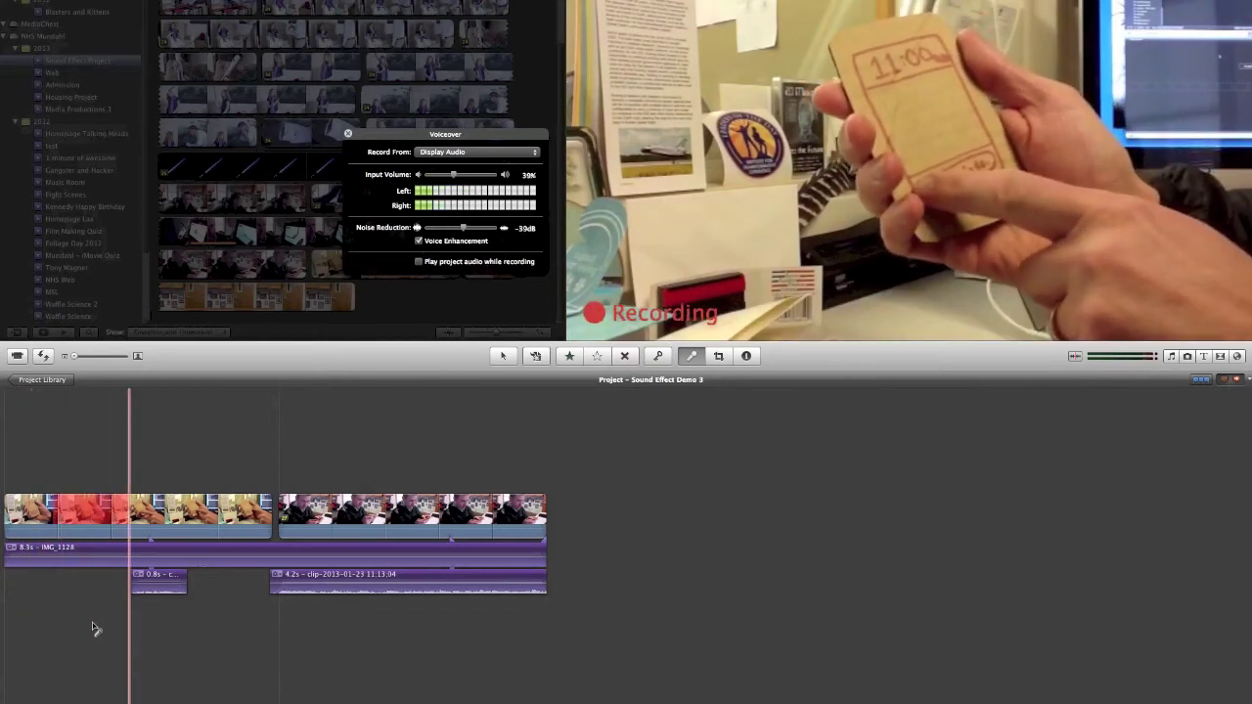
pyautogui.click(92, 622)
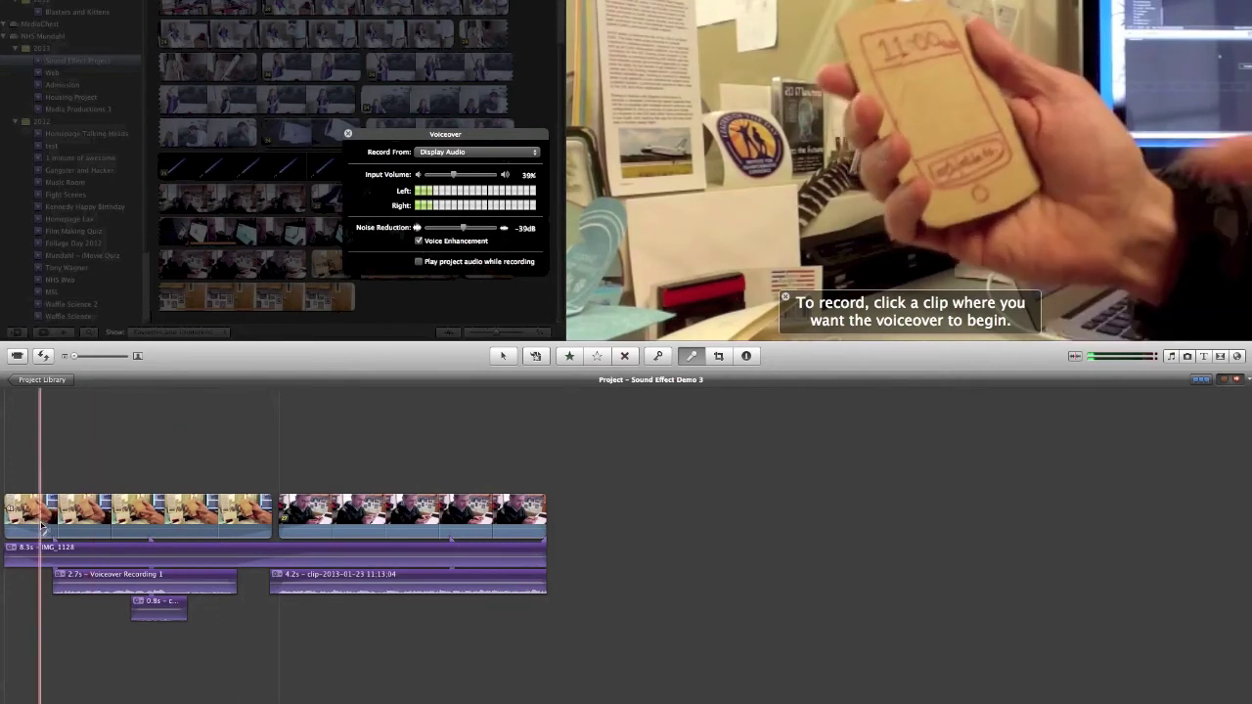
pyautogui.press('space')
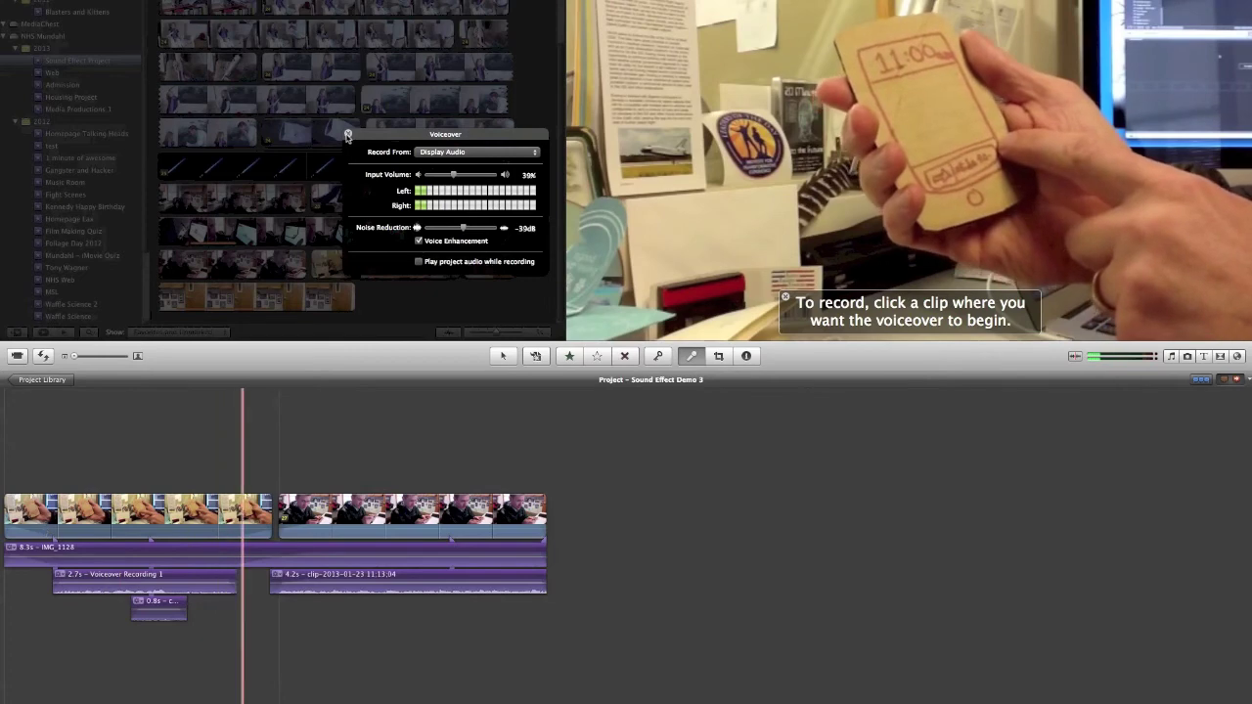
# - Close the recorder, confirm Voiceover Recording 1 stays un-ducked at 100%, and play from the start
pyautogui.press('Escape')
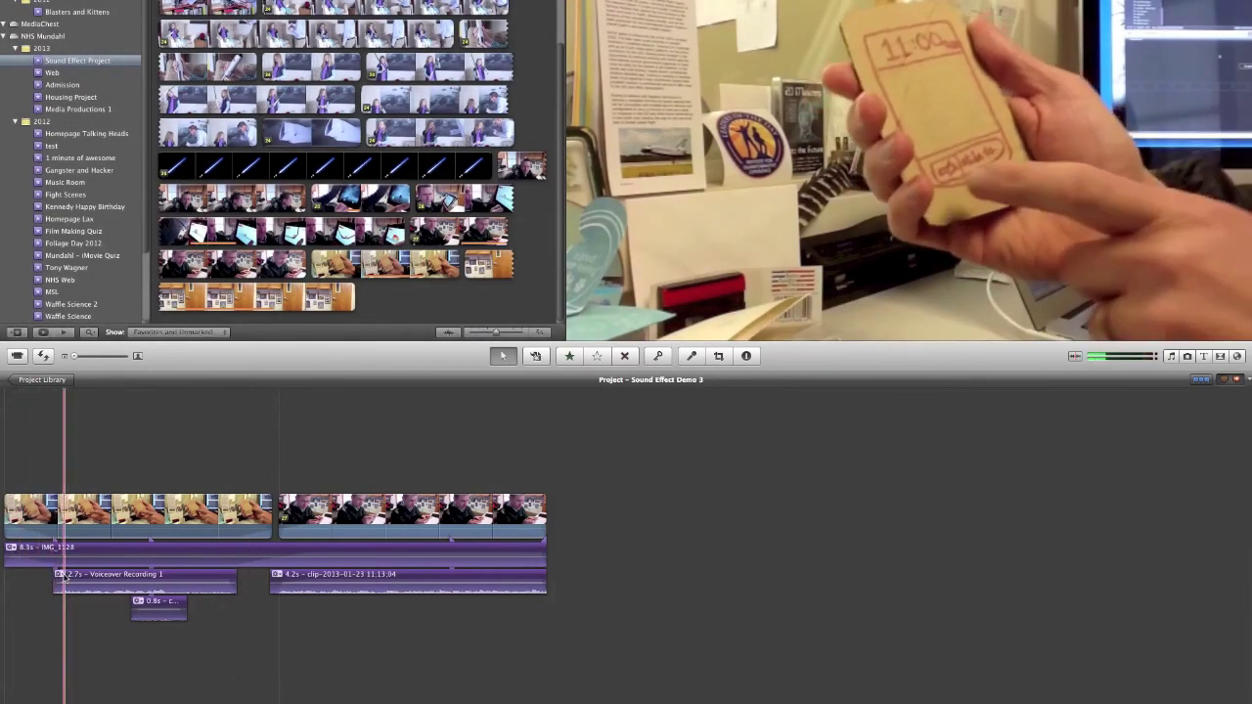
pyautogui.press('a')
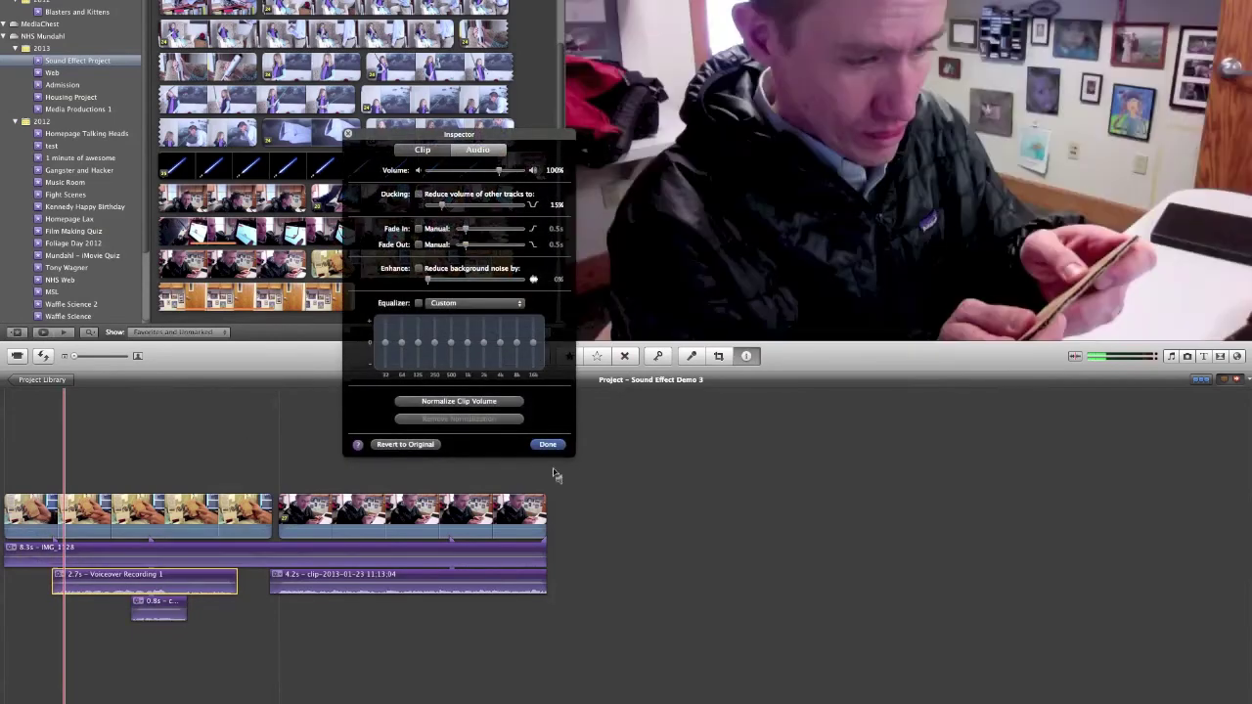
pyautogui.click(548, 445)
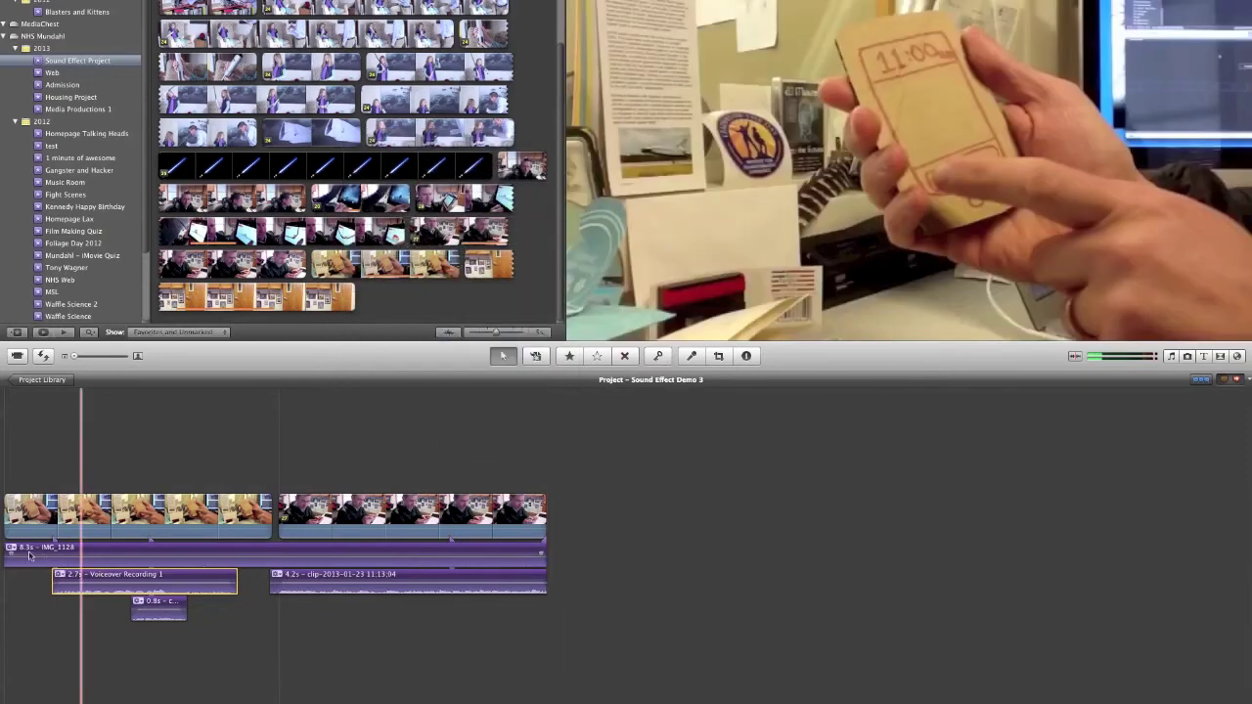
pyautogui.press('space')
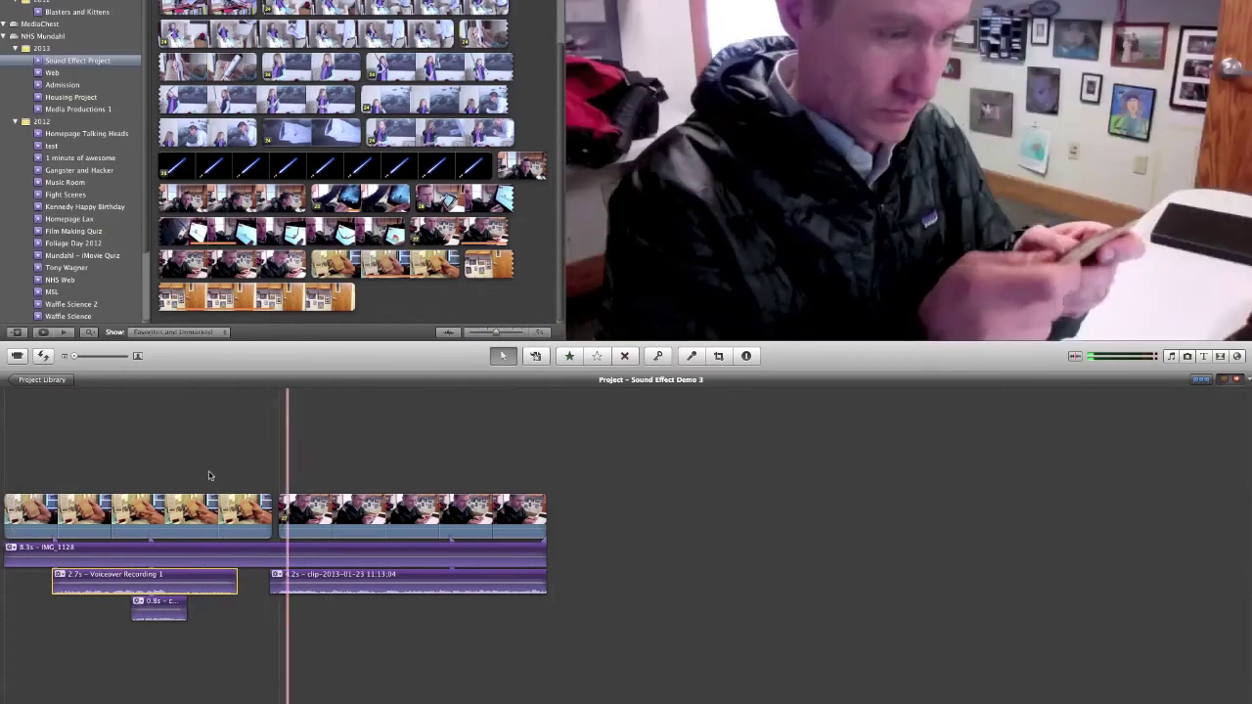
# - Record a 2.7-second Voiceover Recording 2 under the man-with-phone clip and open its audio settings
pyautogui.click(692, 357)
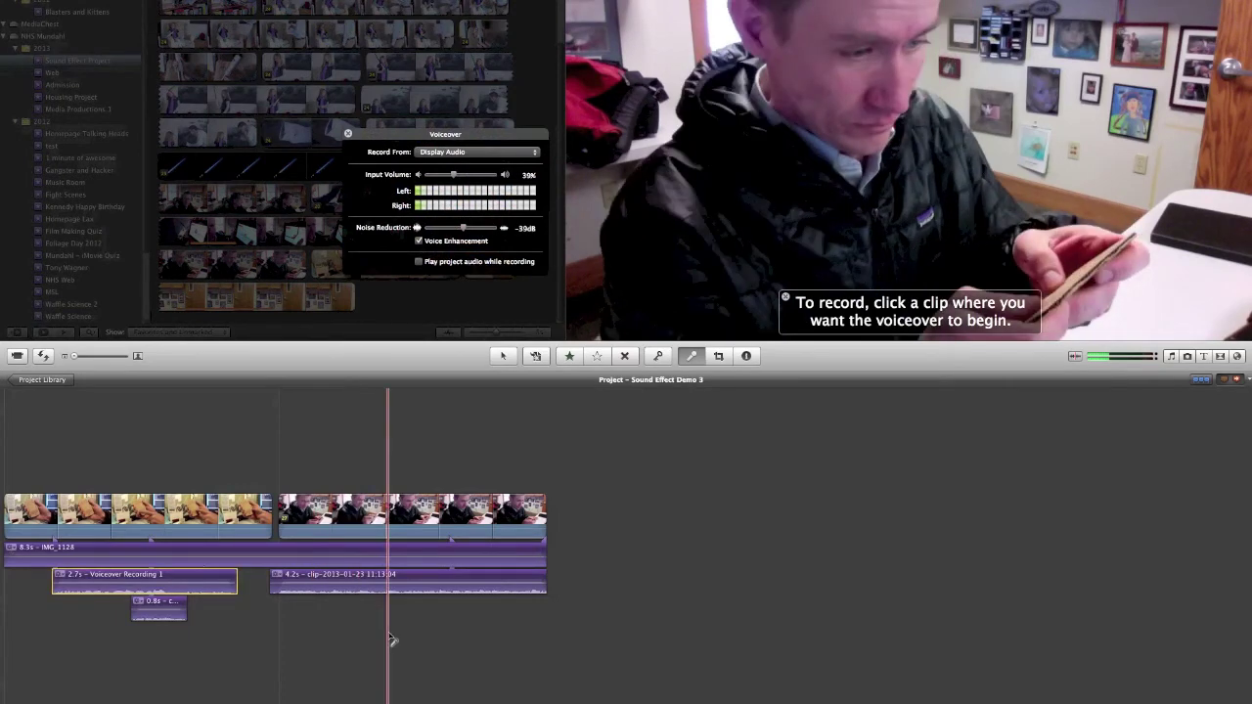
pyautogui.click(315, 508)
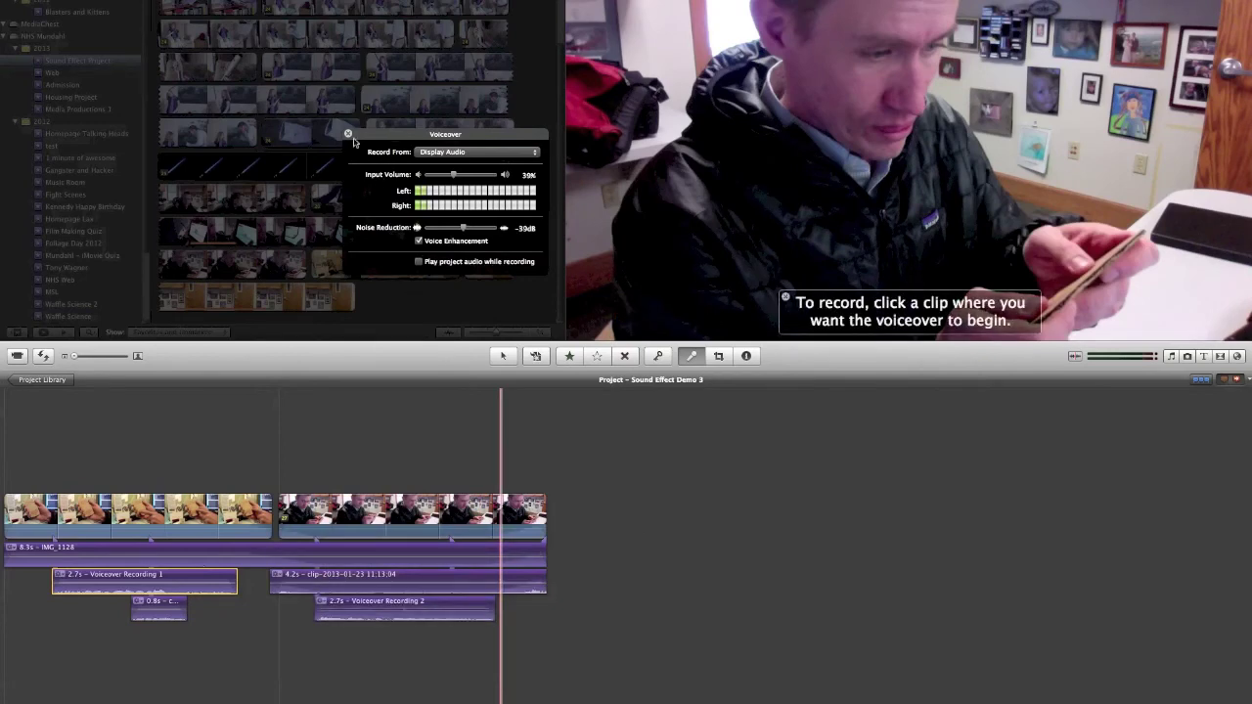
pyautogui.click(348, 134)
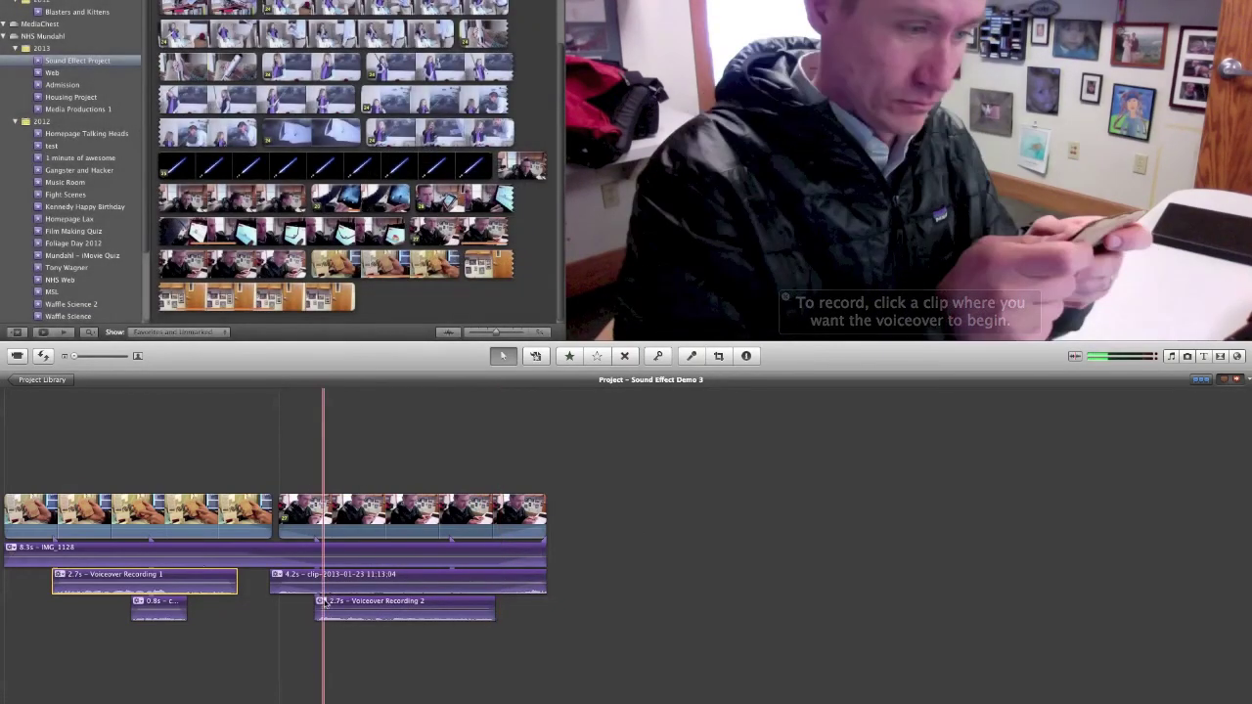
pyautogui.click(323, 602)
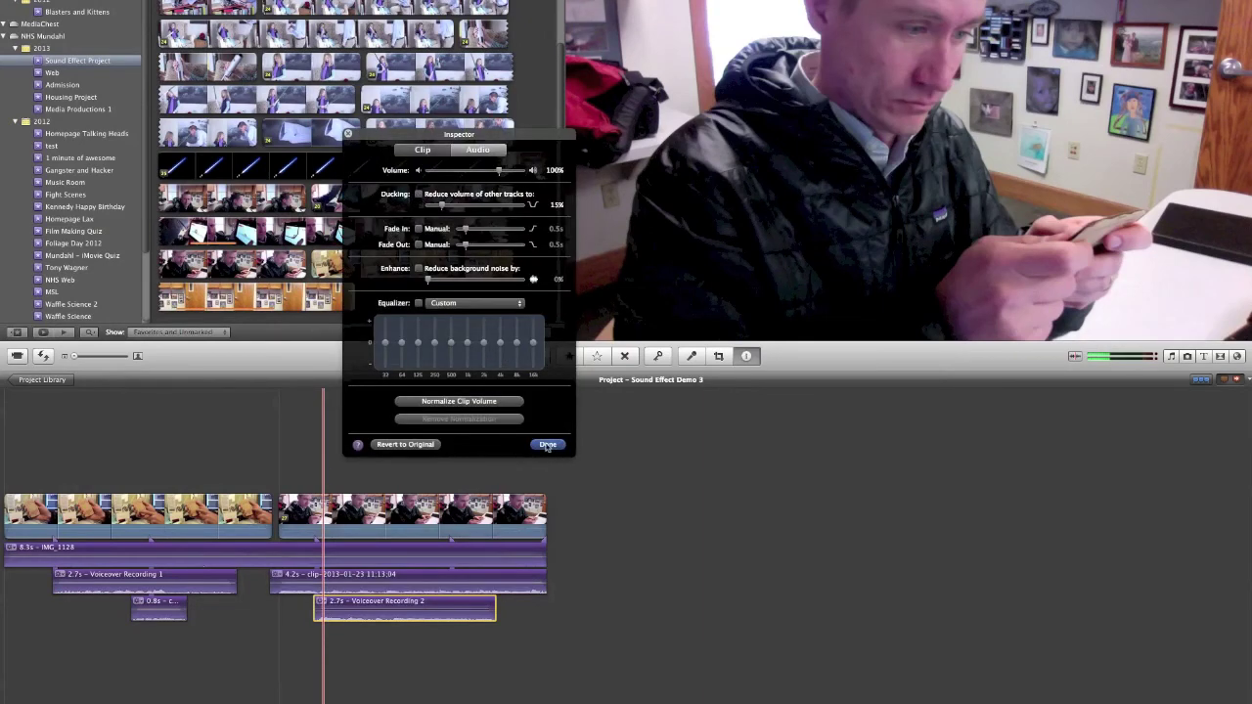
# - Close Voiceover Recording 2's audio settings with ducking off at 100% volume, then play the project
pyautogui.click(547, 445)
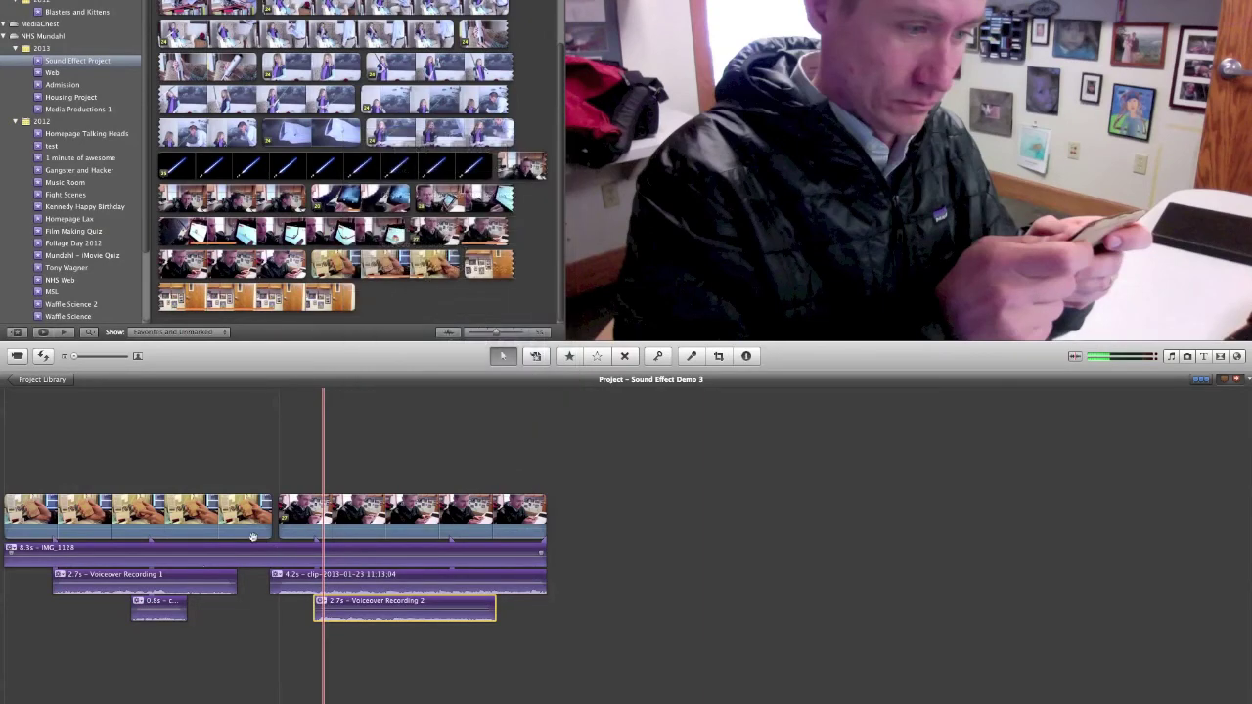
pyautogui.press('space')
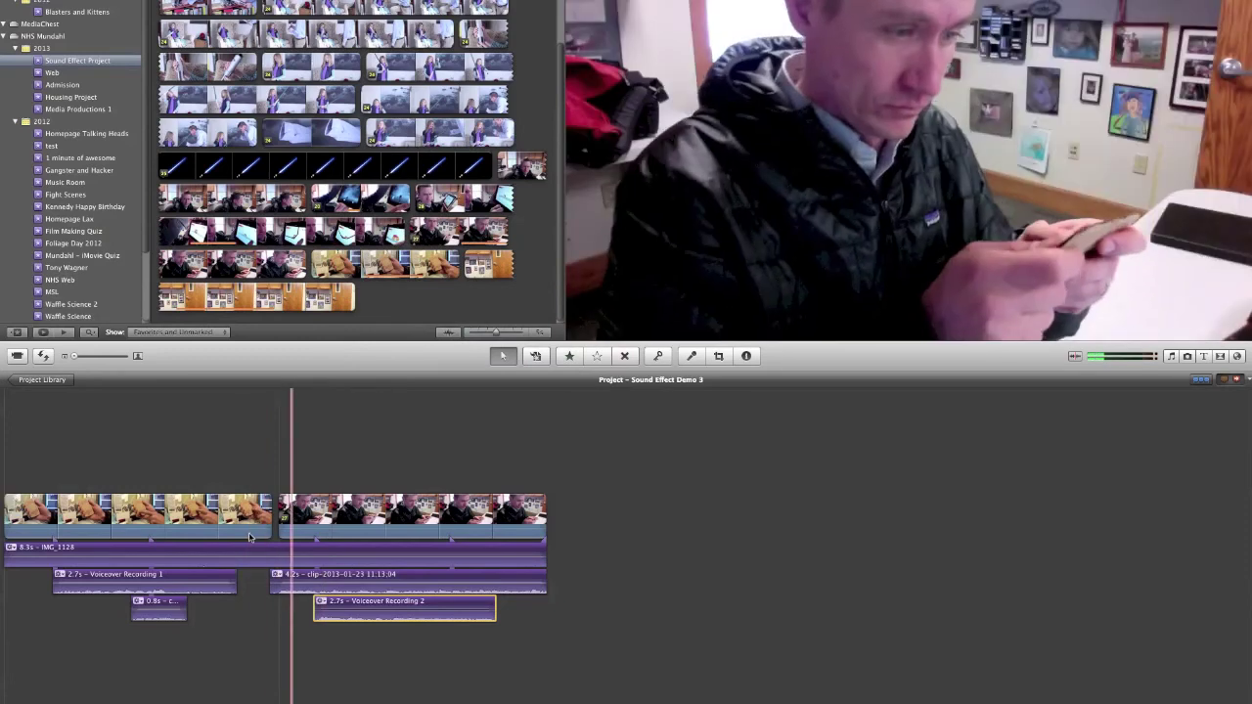